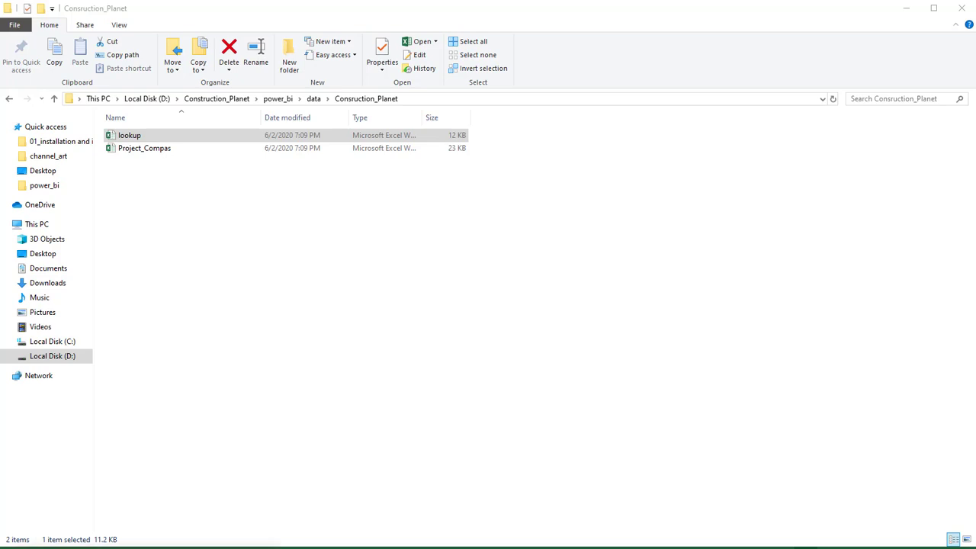
- Switch to the Project_Compas workbook and examine its KPI, RFI, cashflow, change_request and schedule sheets
key("alt+Tab")
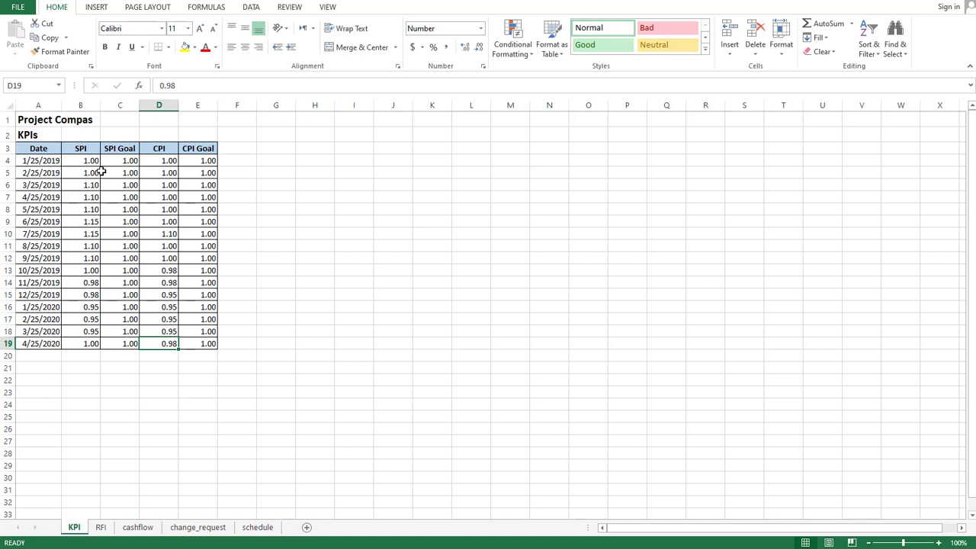
left_click_drag(124, 160, 126, 342)
key("ctrl+Page_Down")
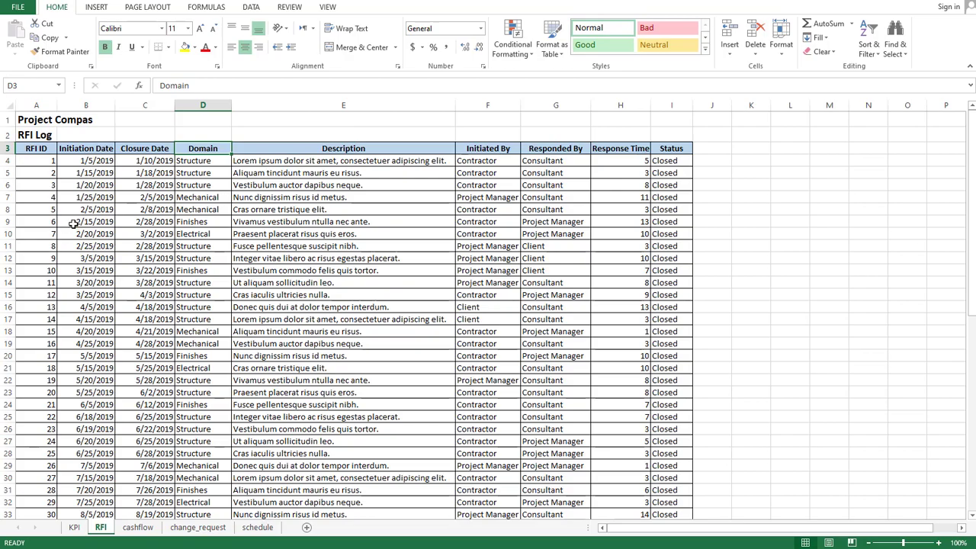
scroll(74, 266, "down", 1)
scroll(74, 271, "up", 1)
scroll(656, 302, "down", 6)
scroll(656, 302, "down", 6)
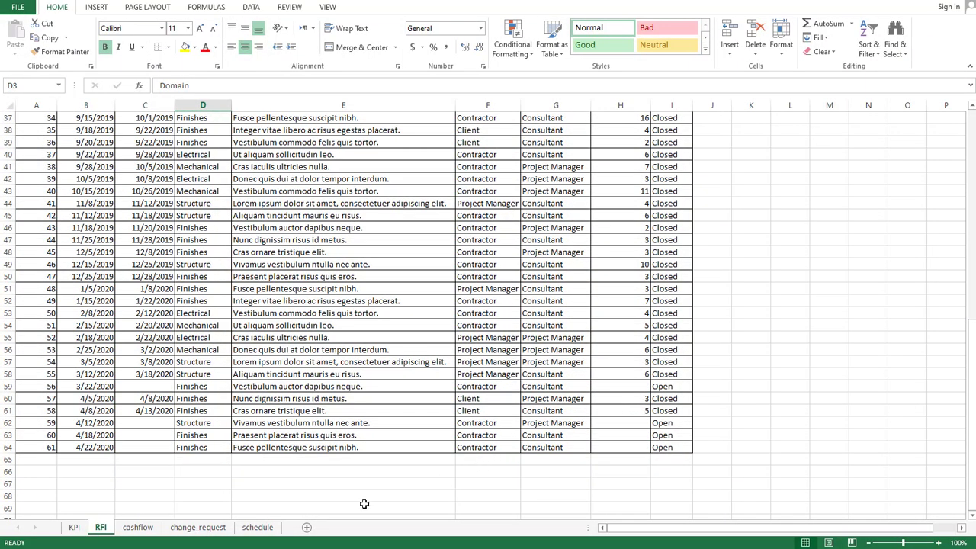
left_click(133, 530)
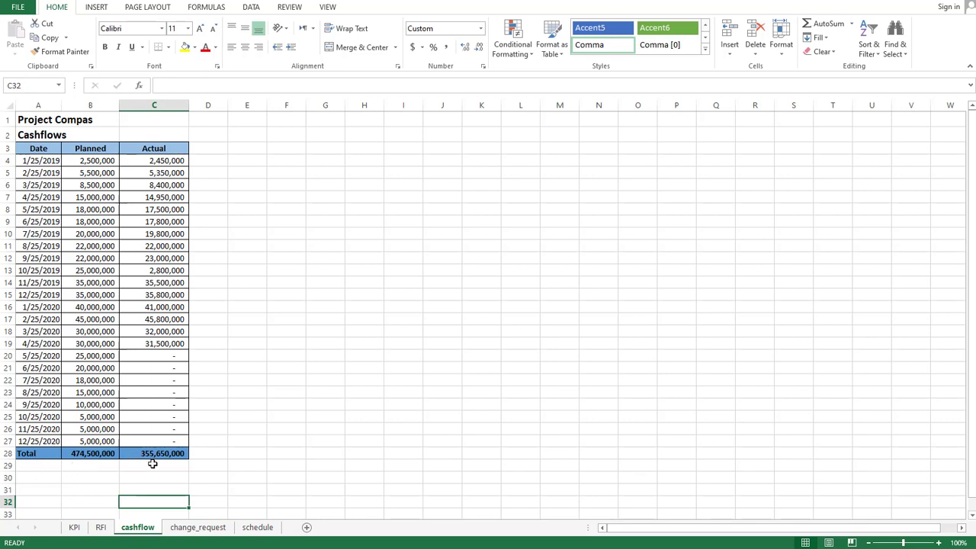
left_click(195, 526)
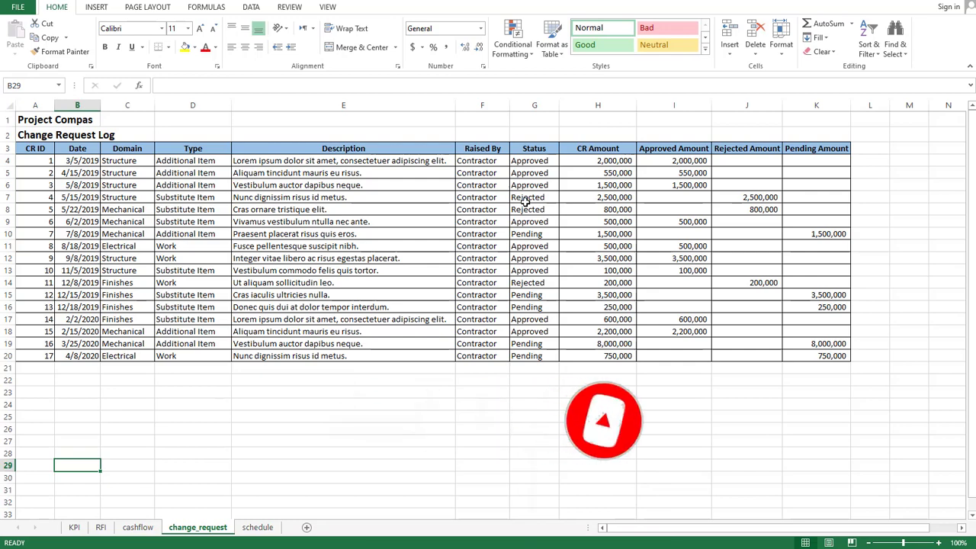
key("ctrl+Page_Down")
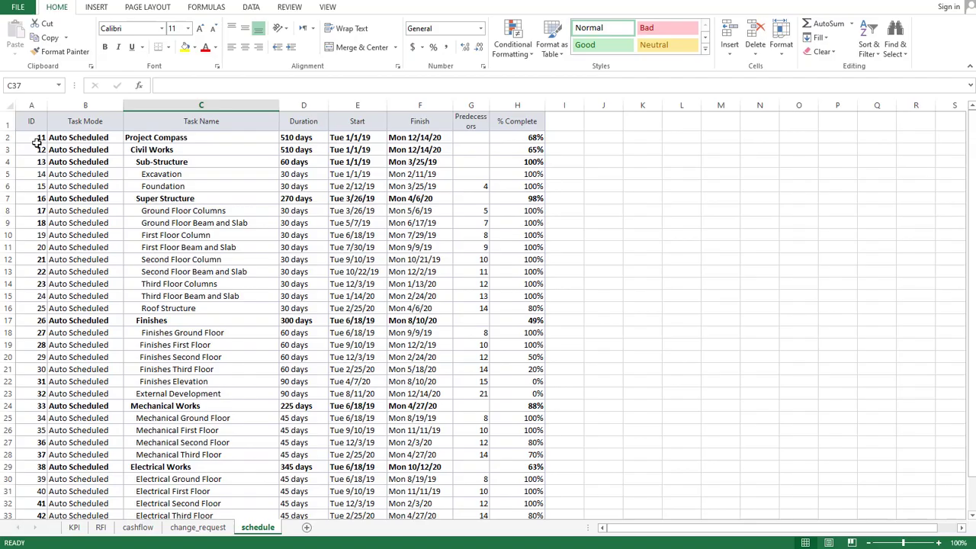
- Switch to the lookup workbook and skim through its sheets from L-Stakeholders to L-RFI_Response_Target
left_click(145, 548)
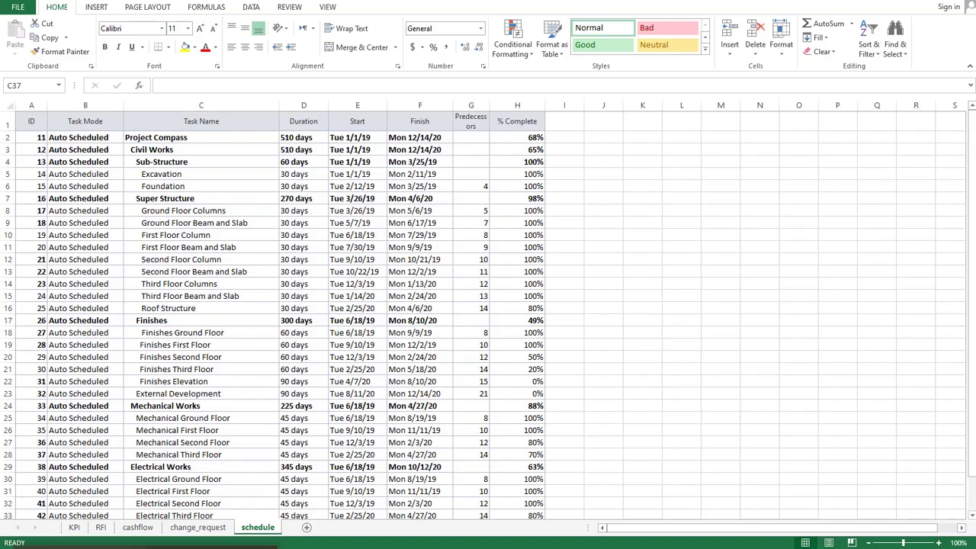
left_click(183, 547)
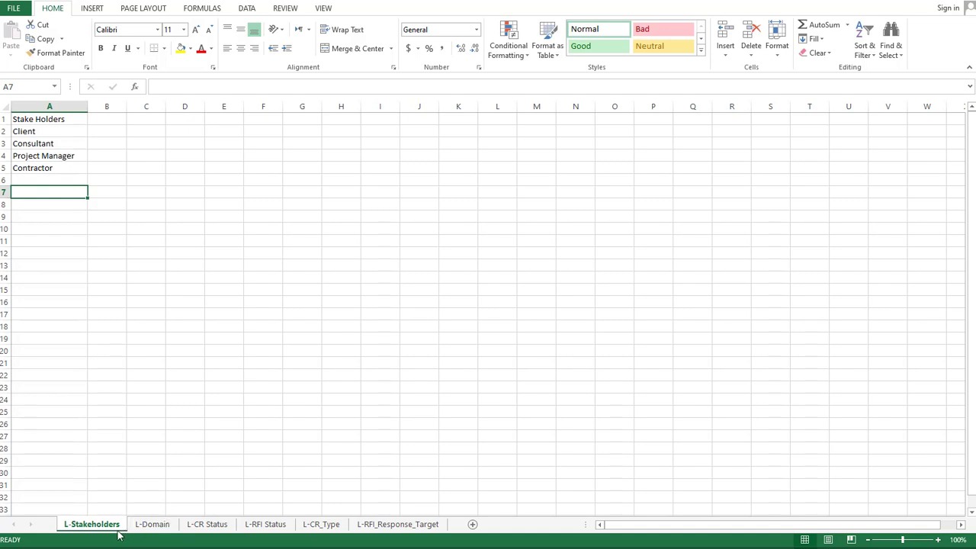
left_click(151, 526)
left_click(207, 526)
left_click(265, 525)
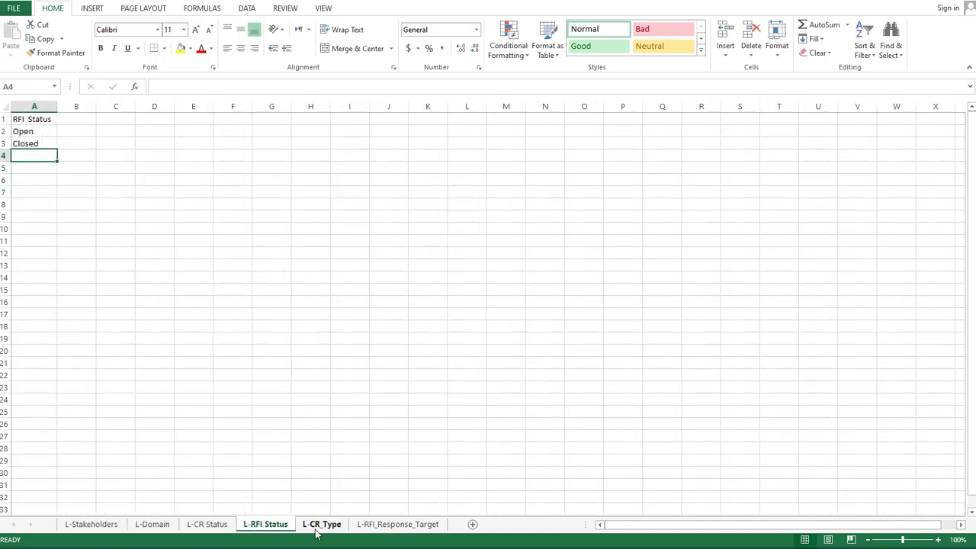
left_click(321, 526)
left_click(390, 526)
- Examine the lookup lists for stakeholders, domain, CR status, RFI status, change type and RFI response target
left_click(91, 526)
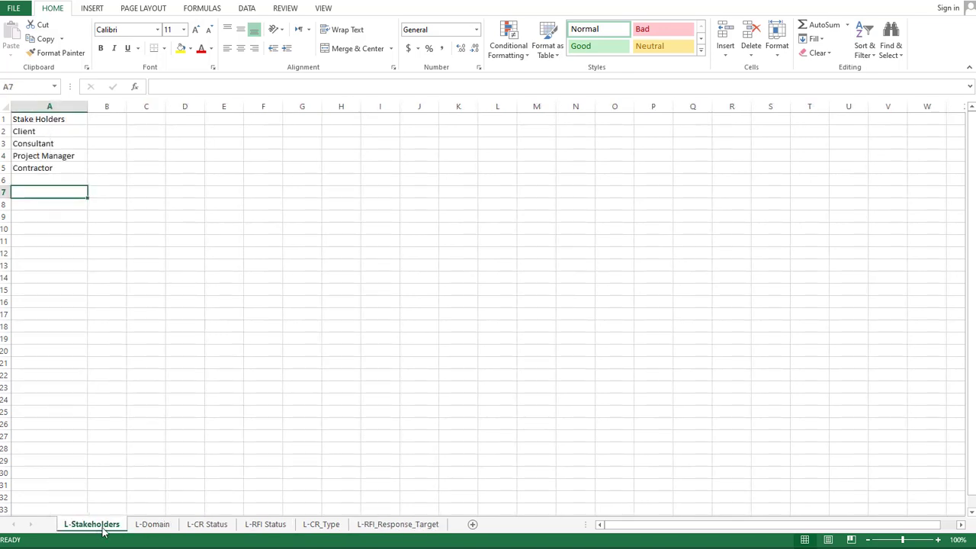
left_click(151, 526)
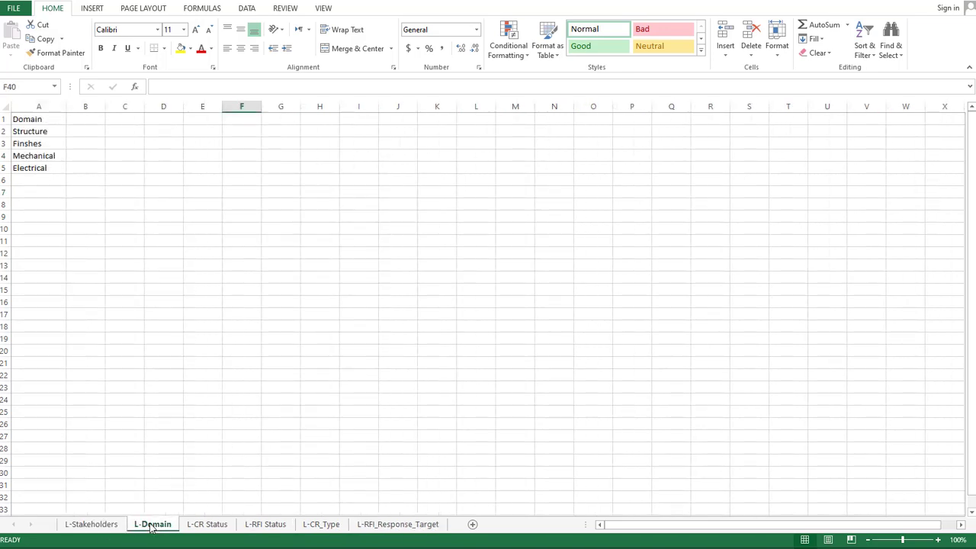
left_click(214, 529)
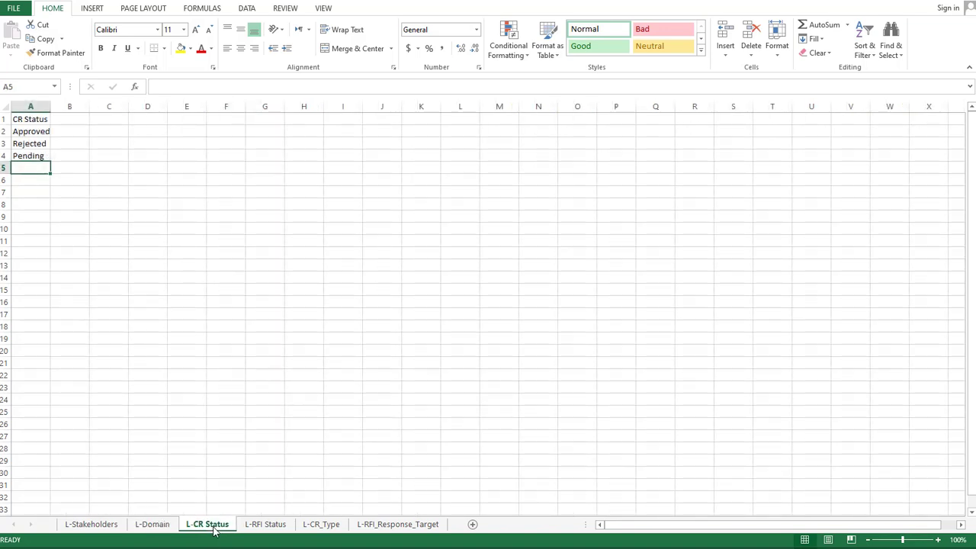
left_click(266, 529)
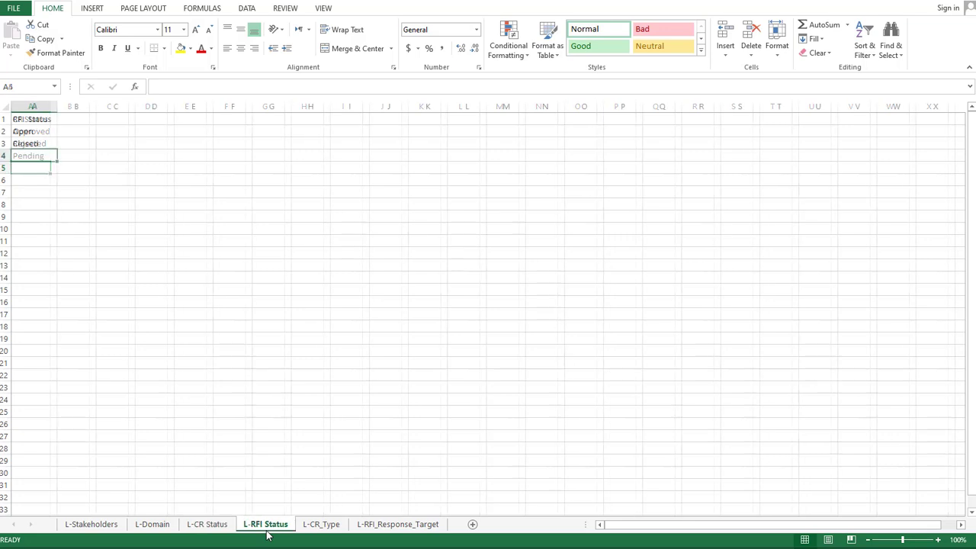
left_click(206, 524)
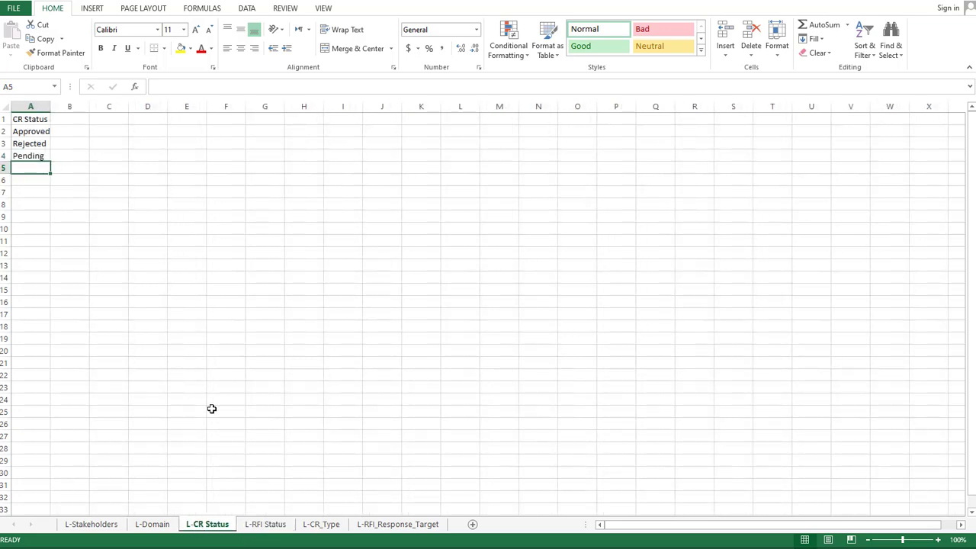
left_click(257, 525)
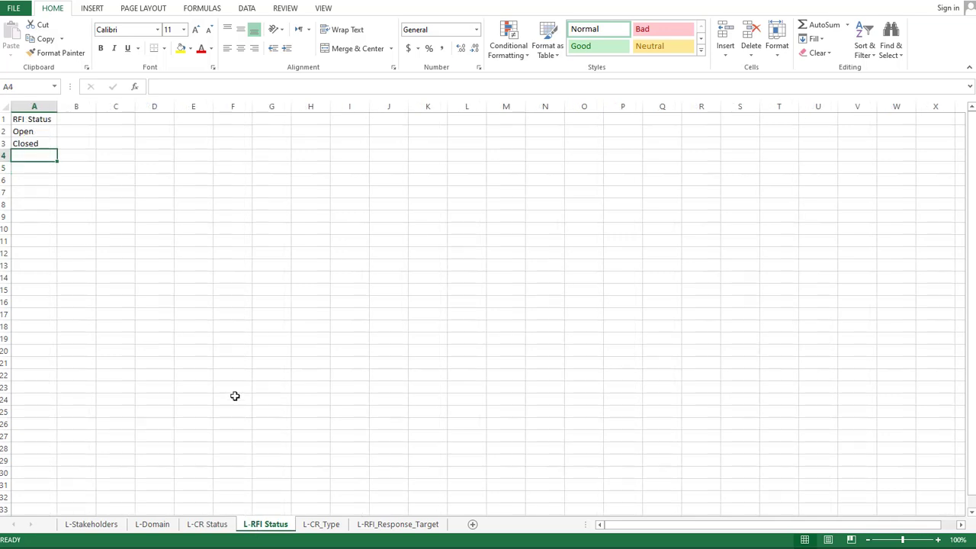
left_click(321, 524)
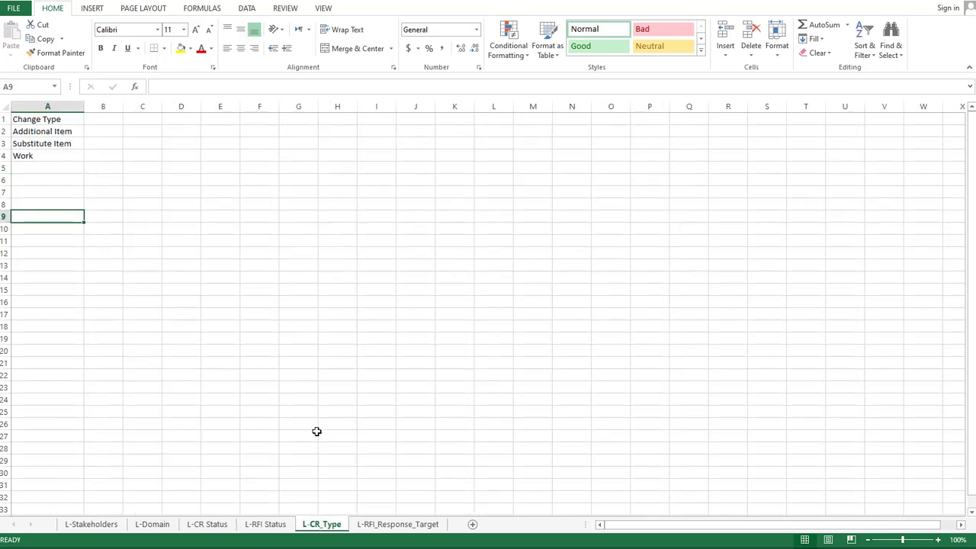
left_click(409, 524)
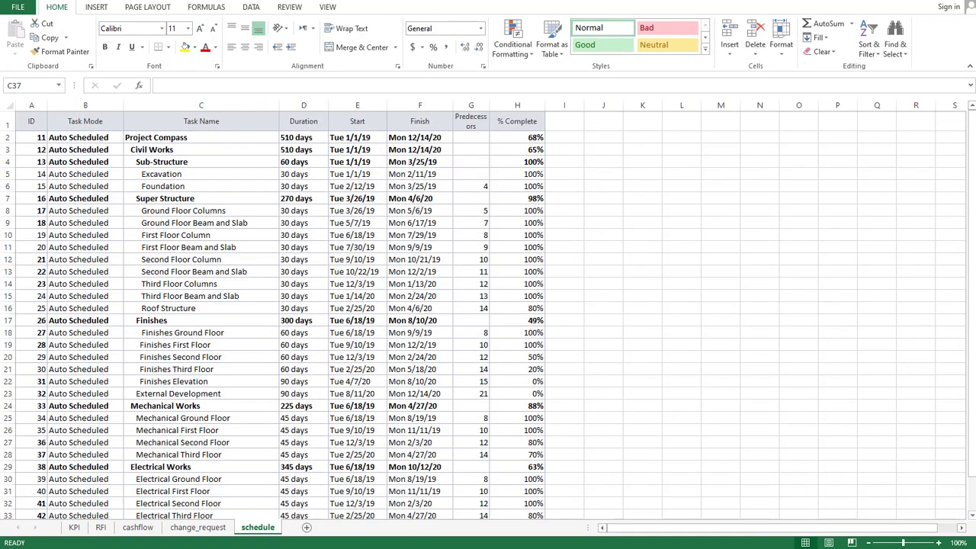
- Review the KPI and RFI sheets of the Project_Compas workbook again, reading through the whole RFI log
left_click(74, 527)
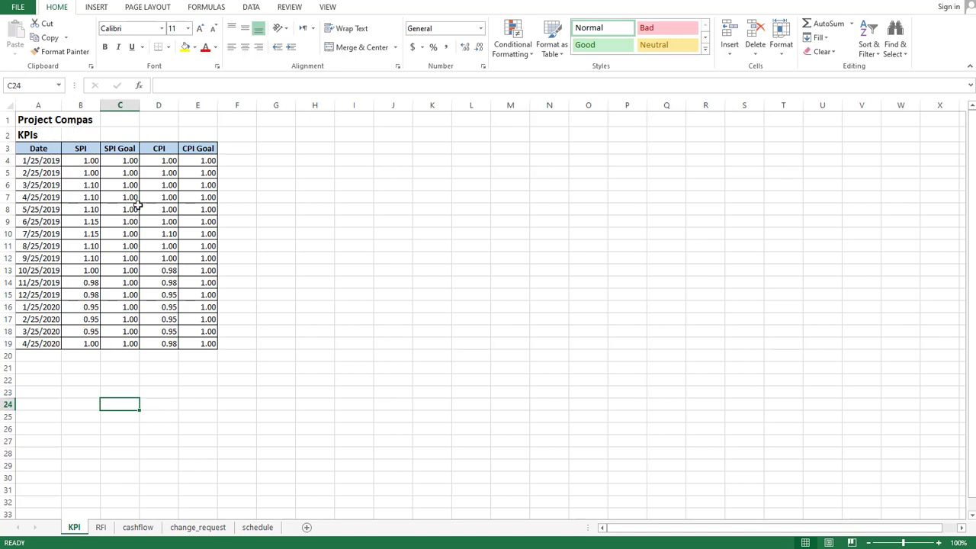
left_click(100, 527)
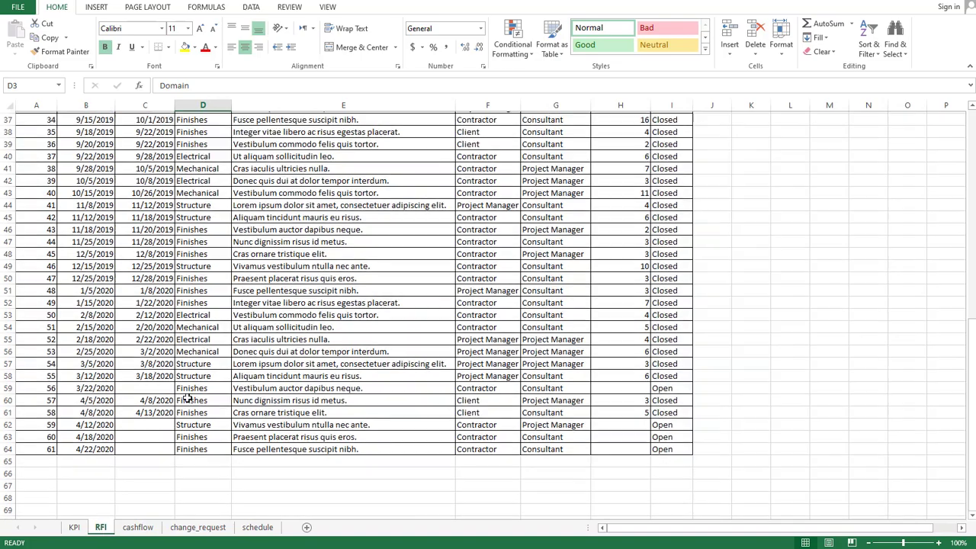
scroll(187, 397, "up", 12)
scroll(186, 397, "down", 6)
key("ctrl+Page_Down")
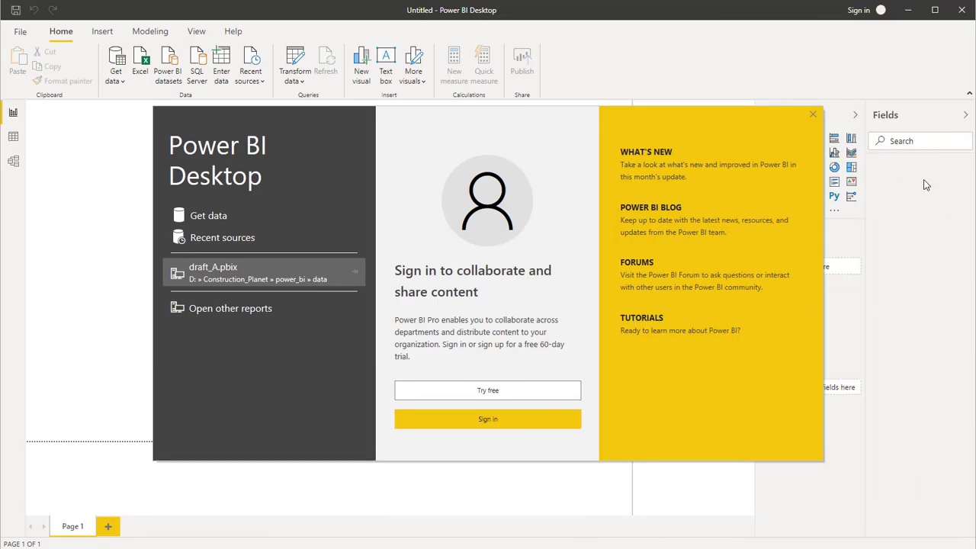
- Dismiss the Power BI Desktop start screen and save the empty report as "dashboard" in the Consruction_Planet folder
left_click(812, 115)
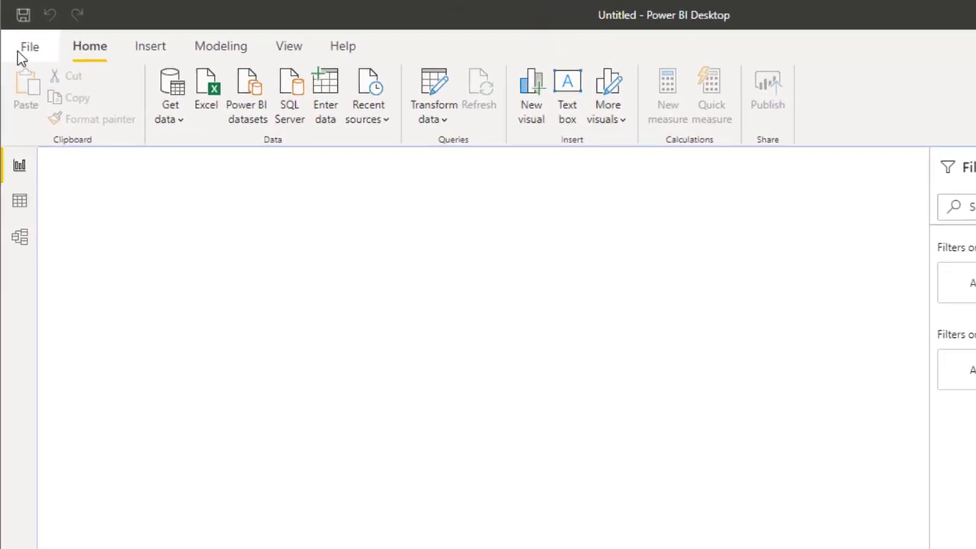
left_click(20, 52)
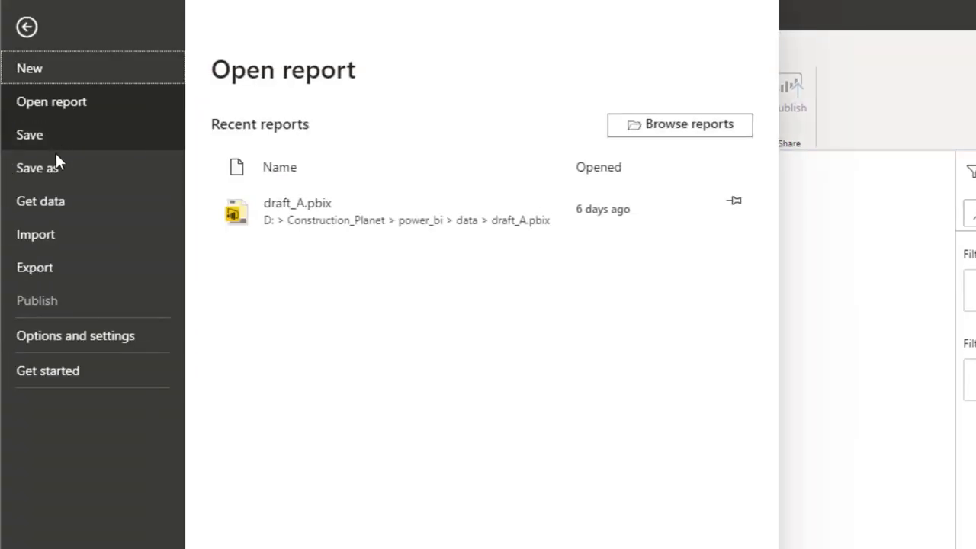
left_click(57, 167)
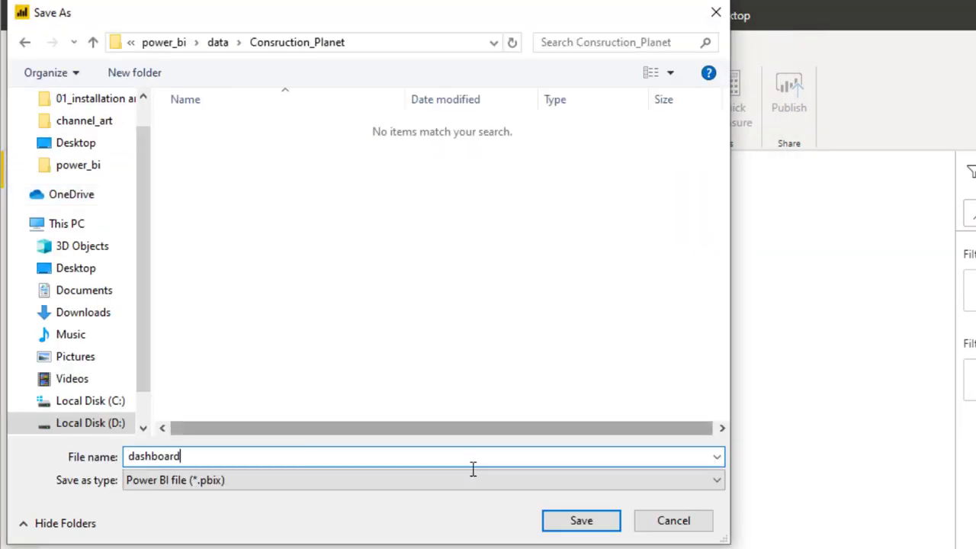
left_click(556, 525)
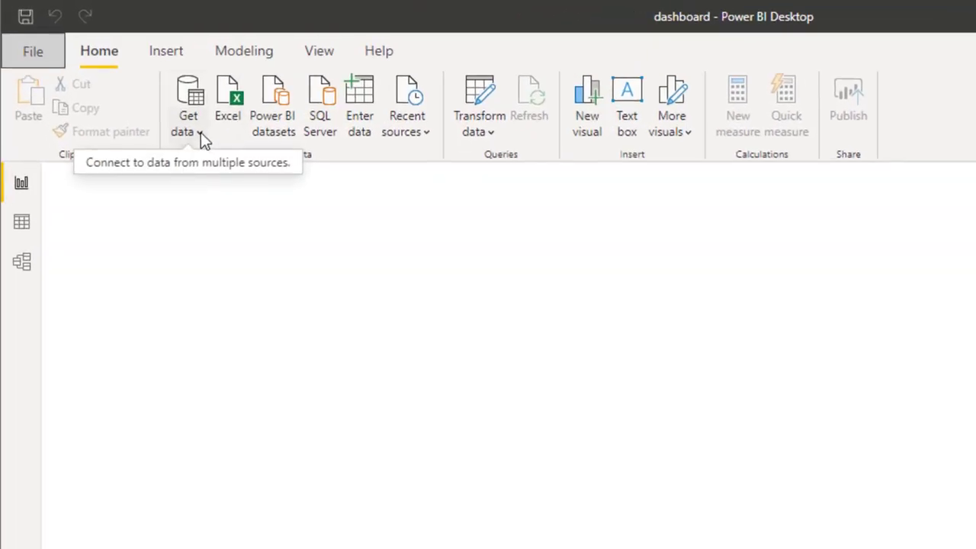
- Connect the report to the Excel workbook Project_Compas as a data source
left_click(201, 132)
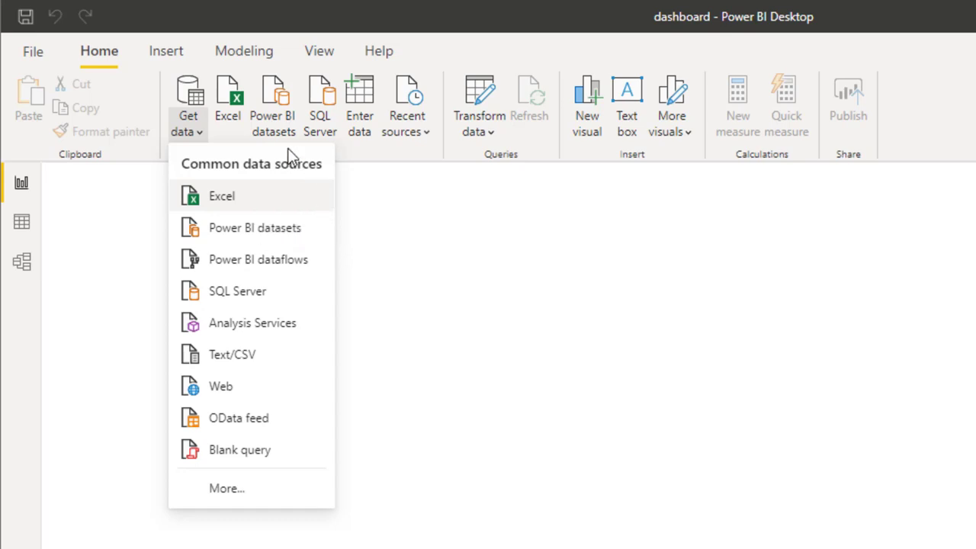
left_click(249, 200)
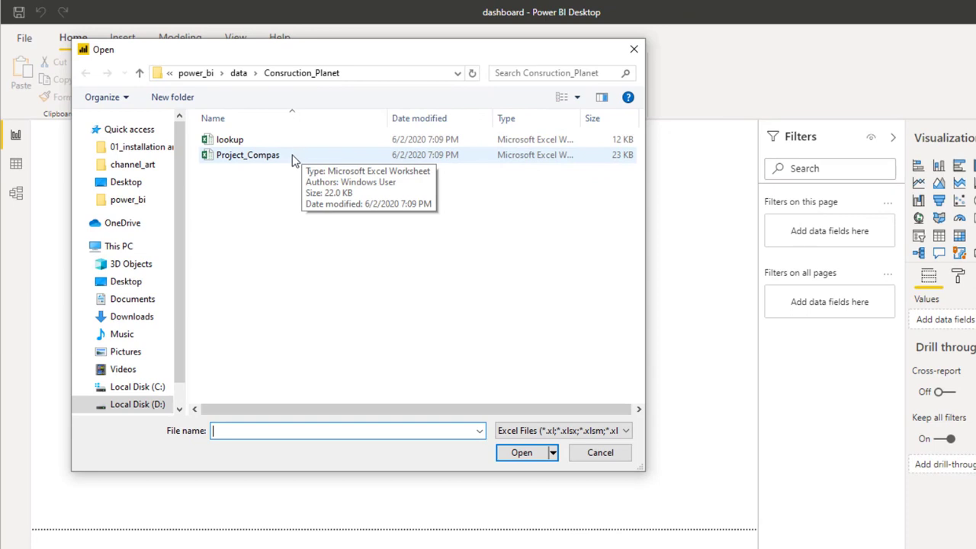
left_click(294, 157)
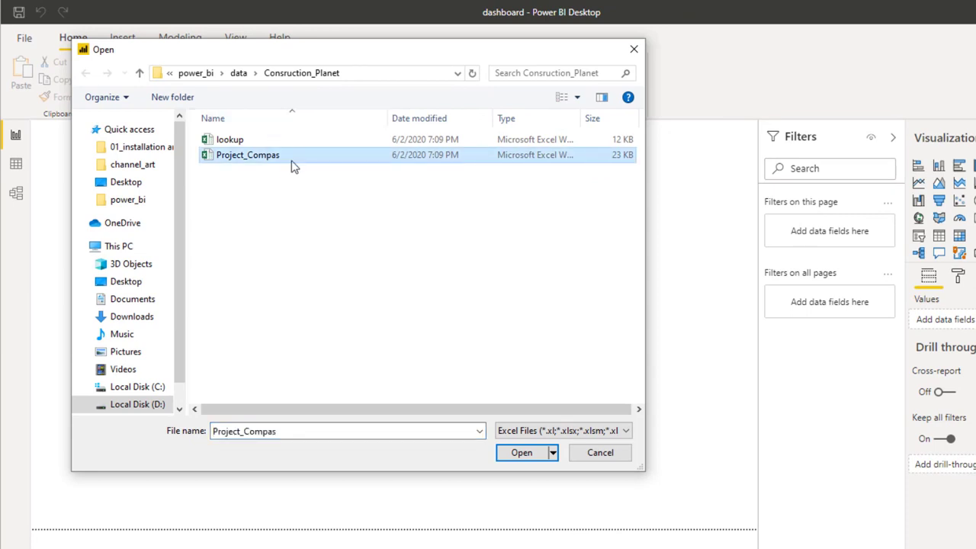
left_click(521, 452)
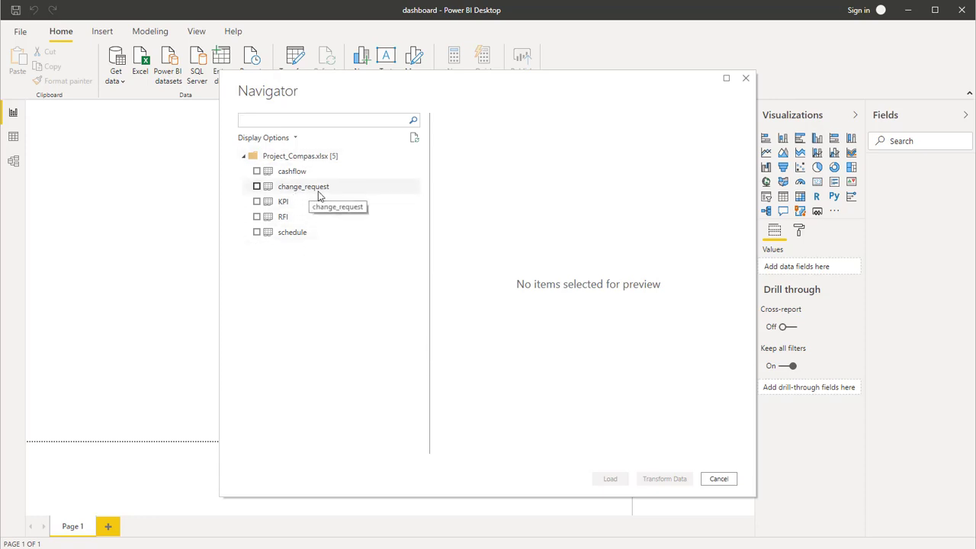
- Select all five sheets of Project_Compas.xlsx, from cashflow to schedule, and bring them into Power Query with Transform Data
key("Tab")
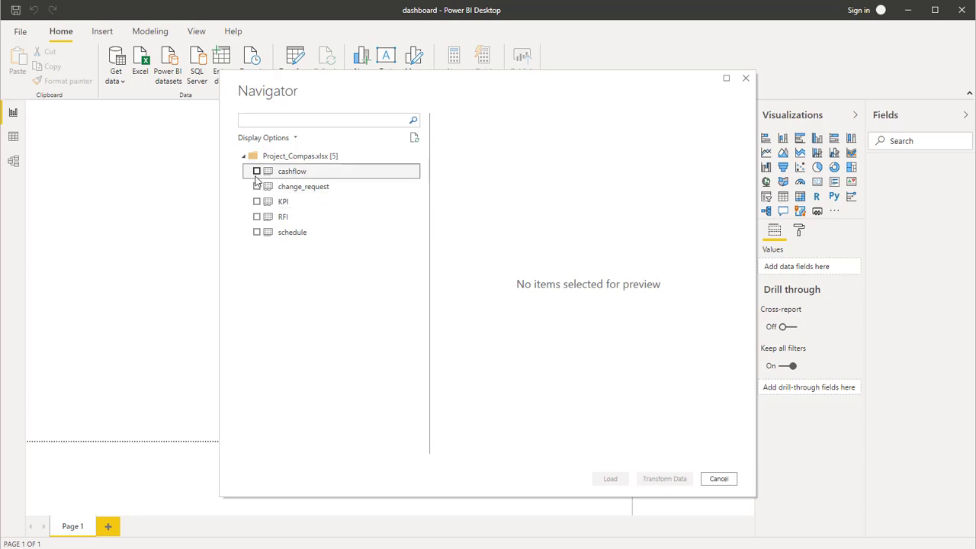
left_click(292, 232, "shift")
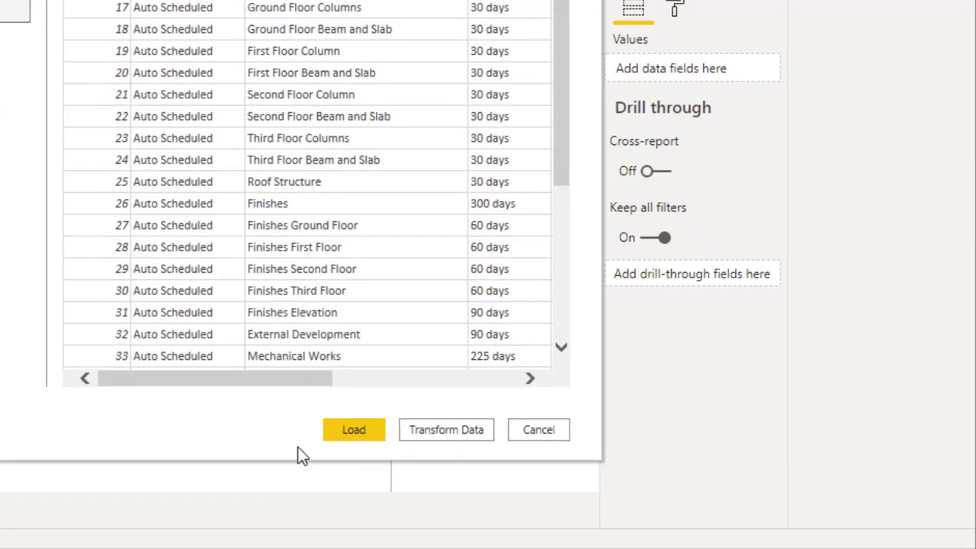
left_click(431, 436)
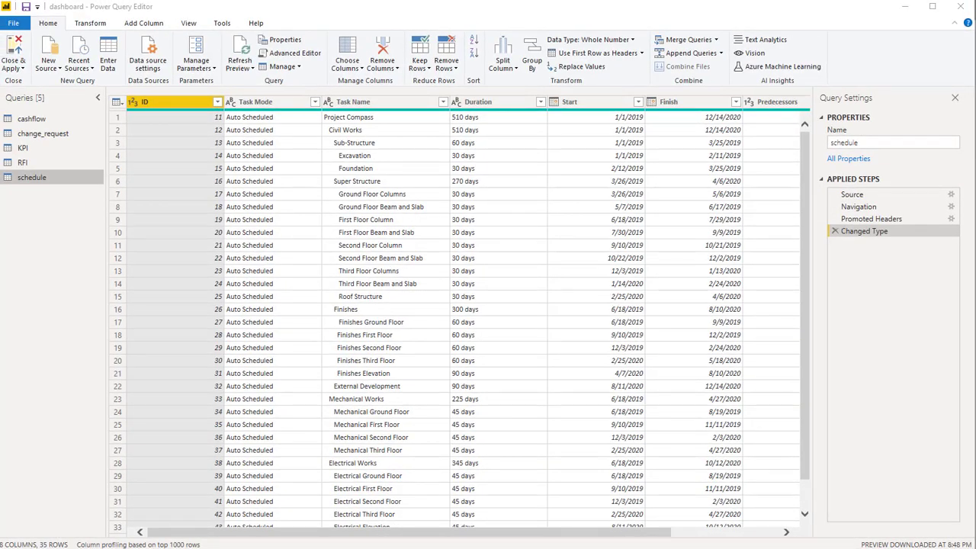
- Inspect the cashflow query's applied steps, going back from Promoted Headers through Navigation to Source
left_click(62, 124)
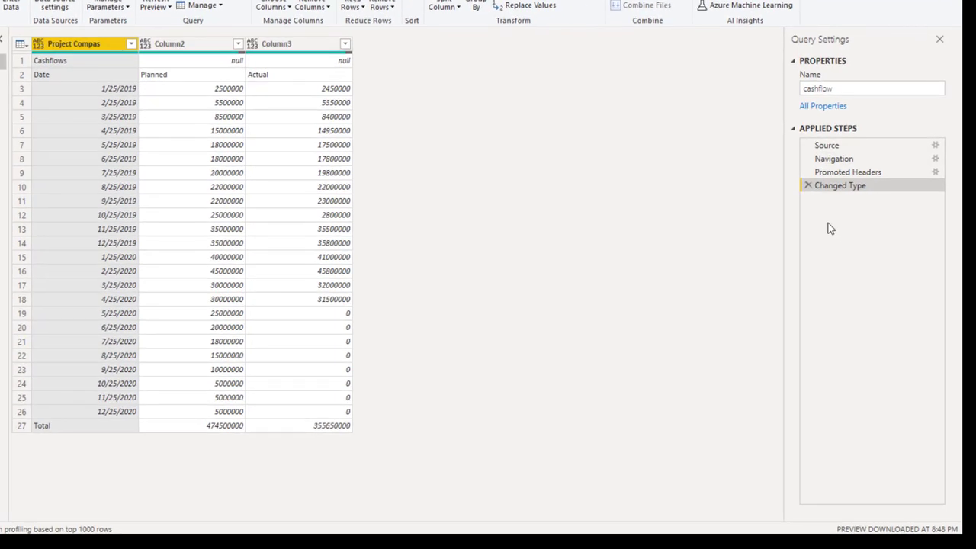
left_click(842, 172)
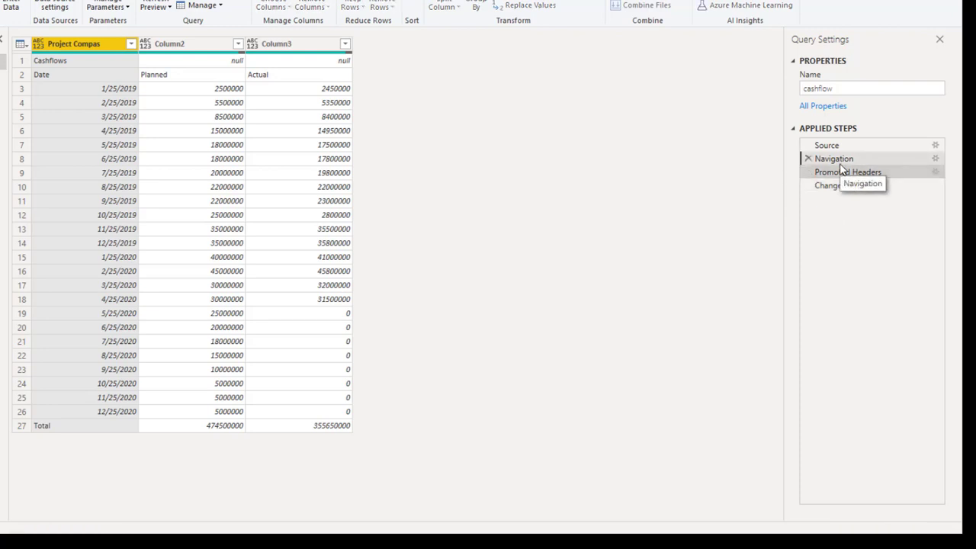
left_click(840, 163)
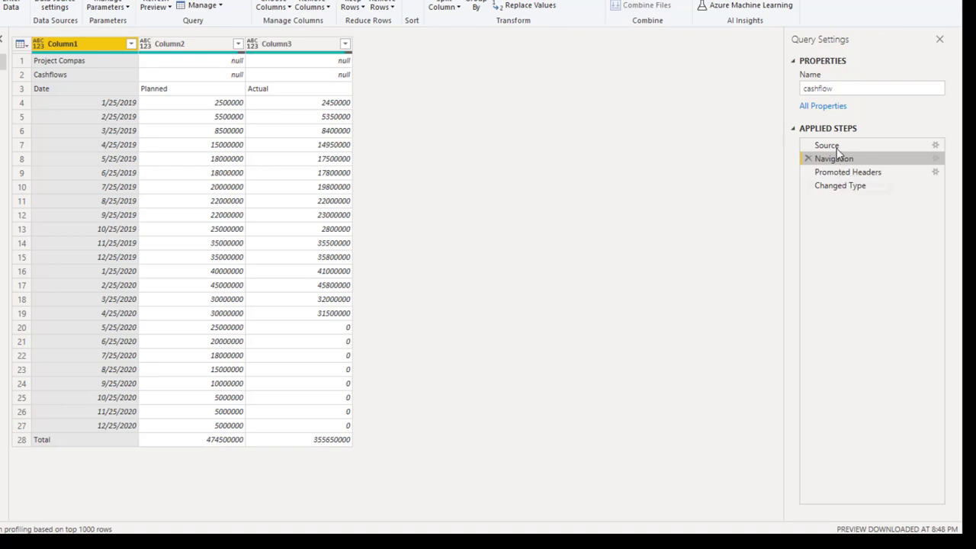
left_click(834, 147)
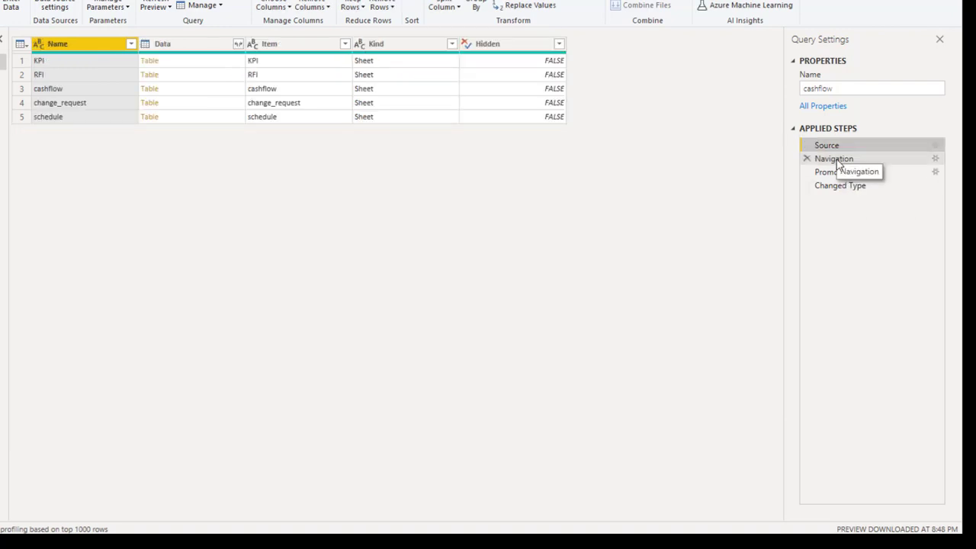
- Review the cashflow query from Navigation to Changed Type, and delete its Changed Type and Promoted Headers steps
left_click(839, 164)
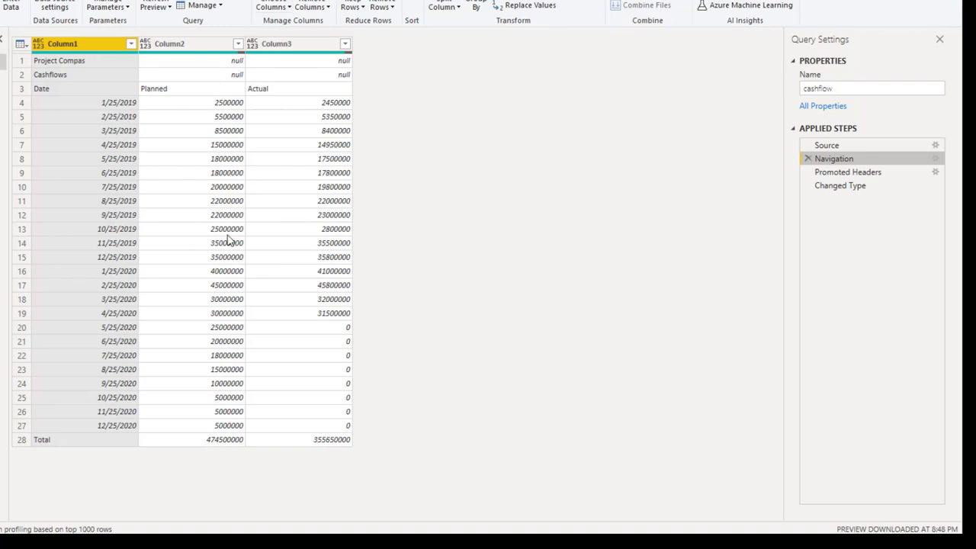
left_click(842, 174)
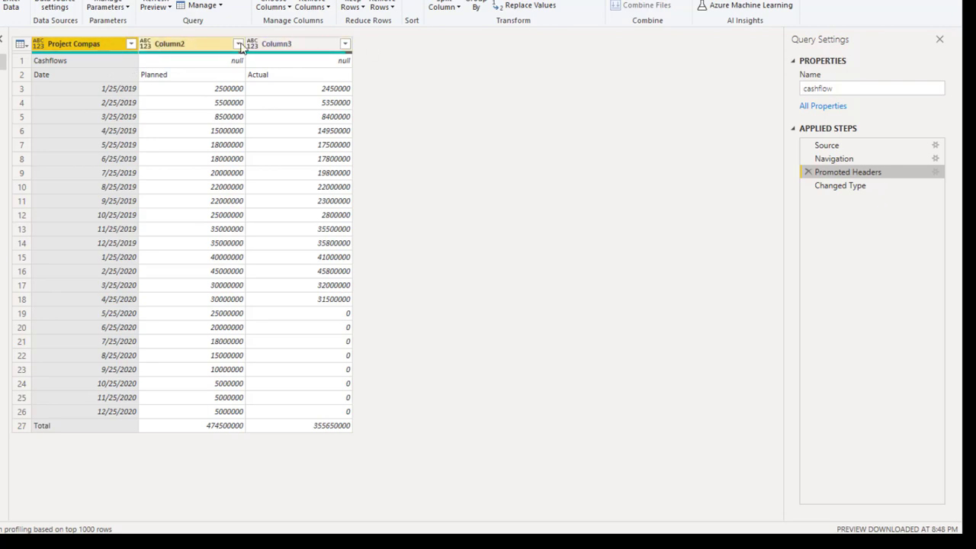
left_click(857, 159)
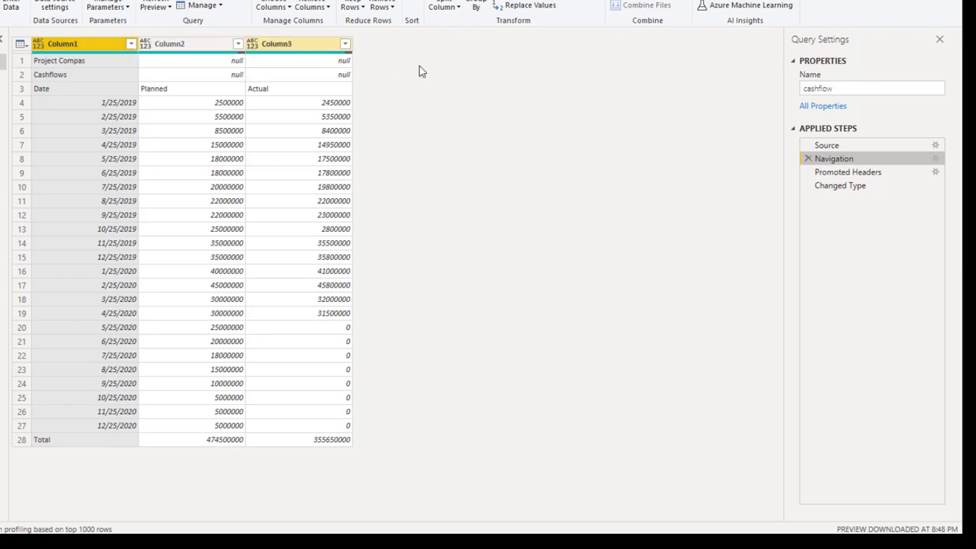
left_click(844, 172)
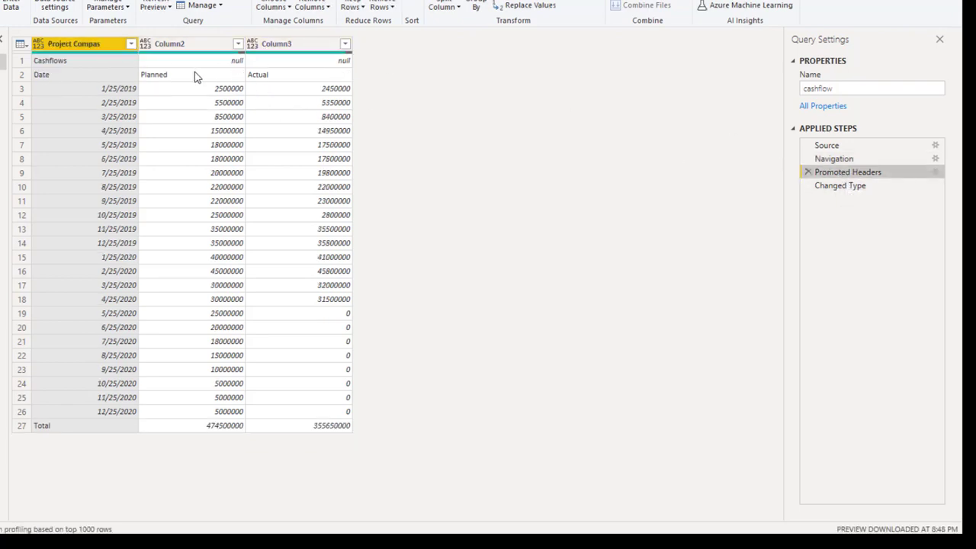
left_click(841, 191)
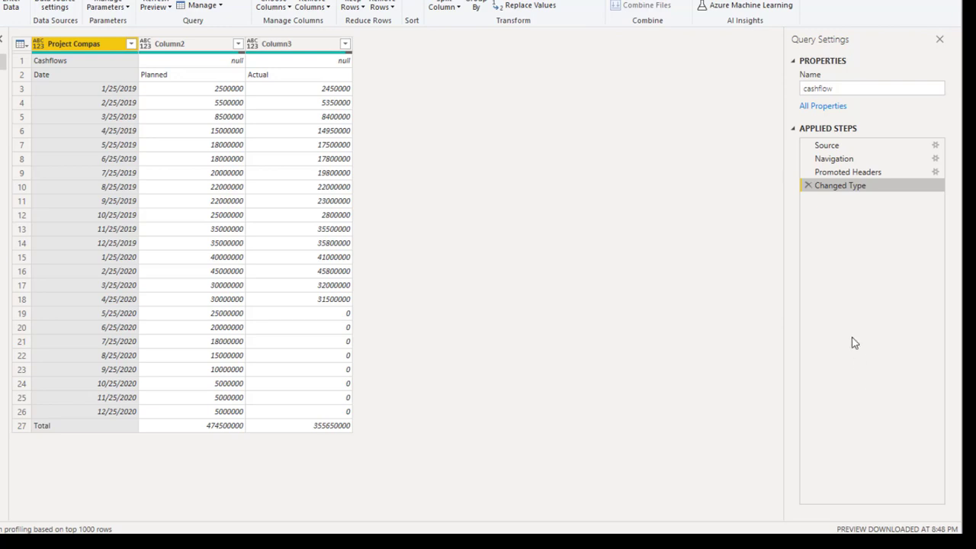
left_click(808, 186)
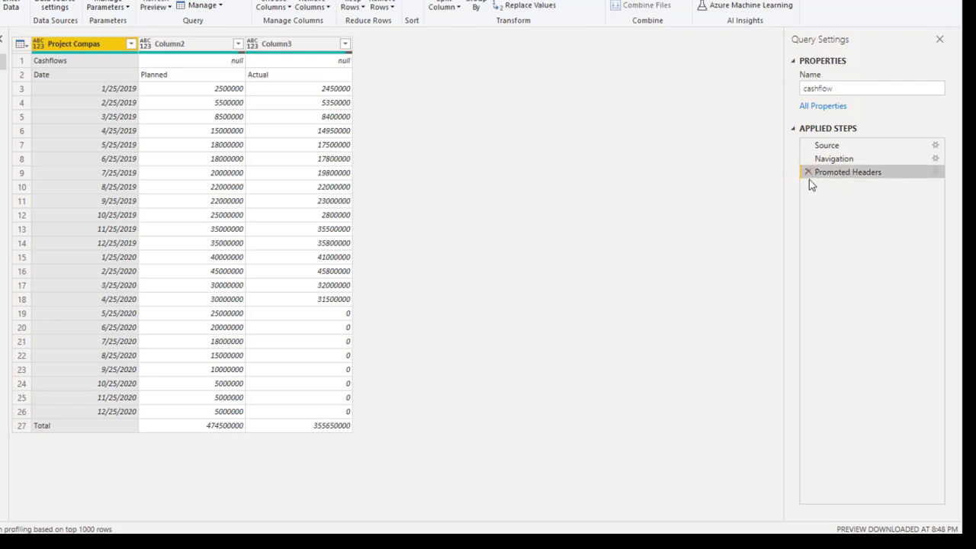
left_click(808, 173)
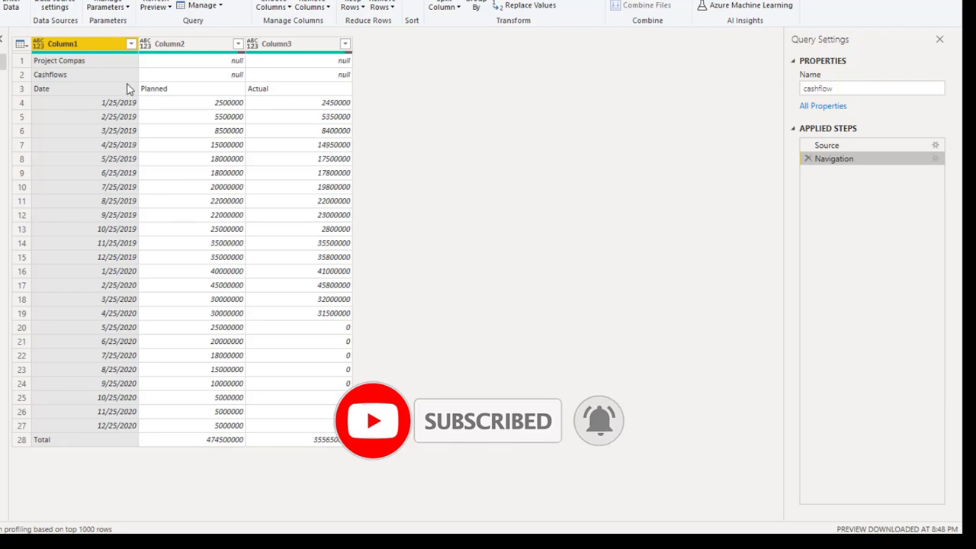
- Remove the top 2 rows of the cashflow query, above the Date, Planned and Actual row
left_click(387, 9)
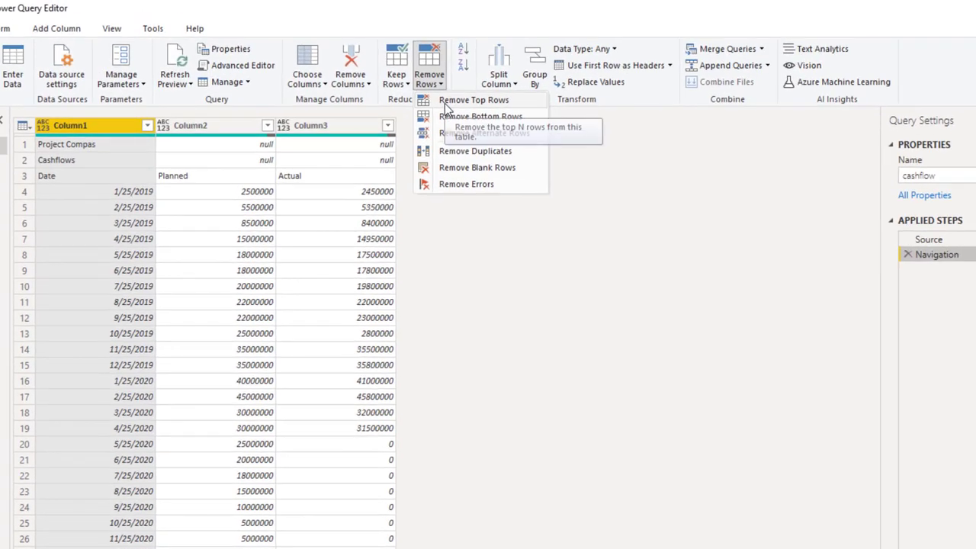
left_click(444, 103)
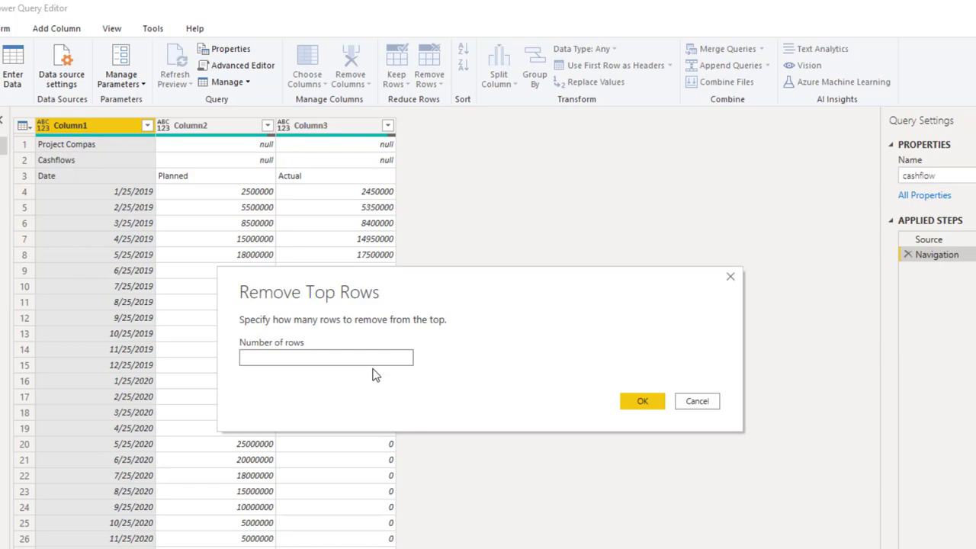
type("2")
left_click(644, 404)
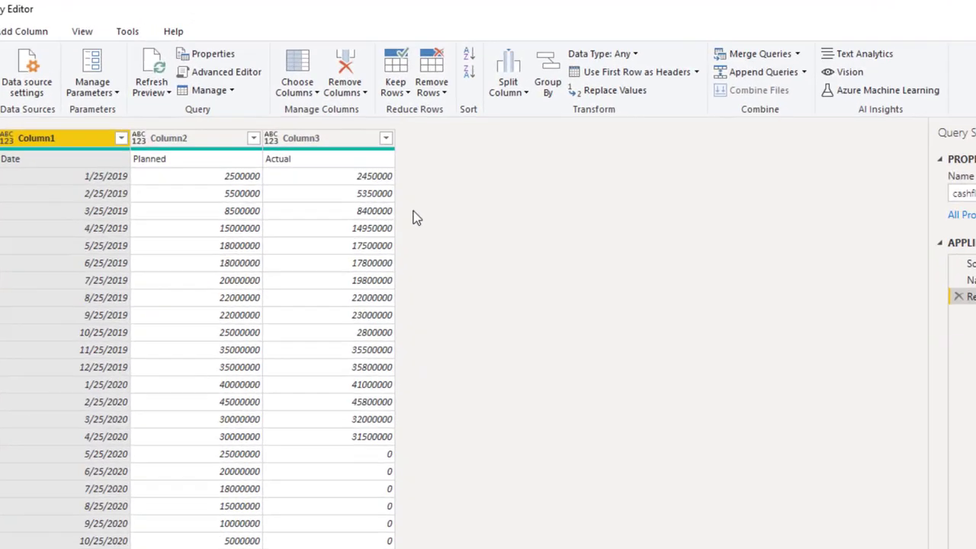
- Remove the bottom 1 row, the Total row, from the cashflow query and use its first row as headers
left_click(433, 92)
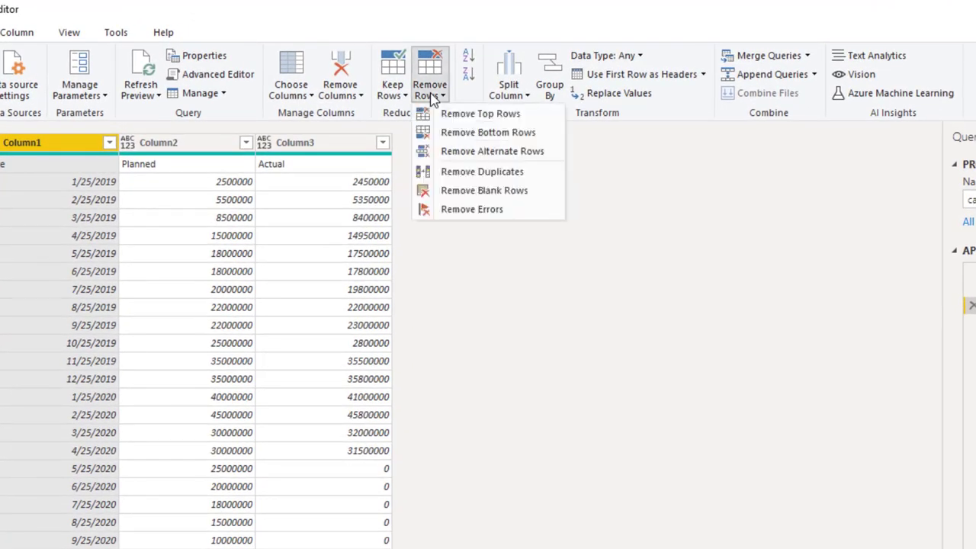
left_click(487, 133)
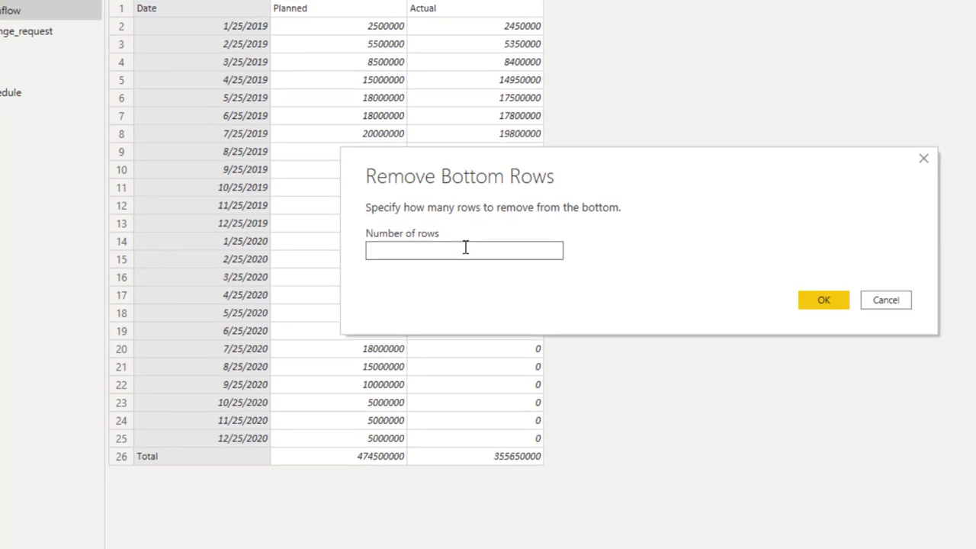
type("1")
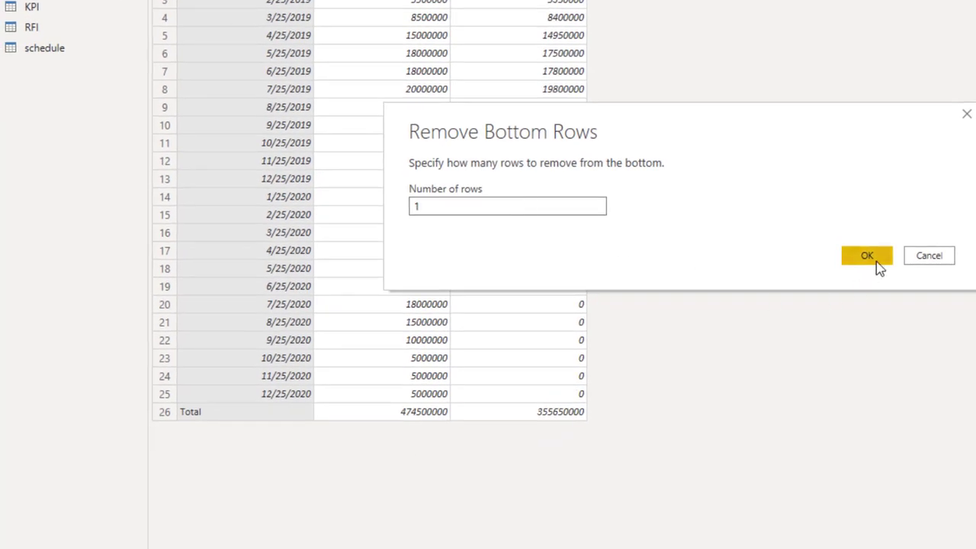
left_click(683, 445)
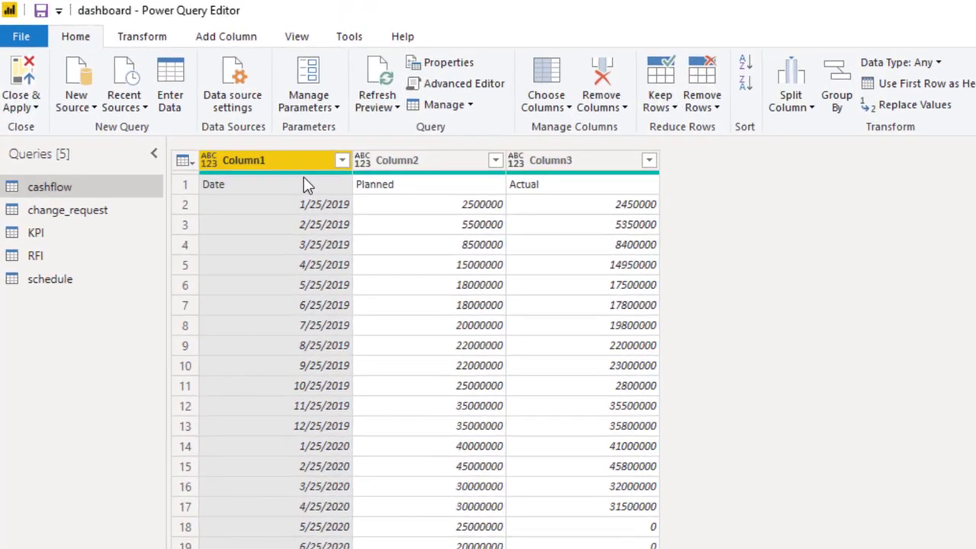
left_click(180, 42)
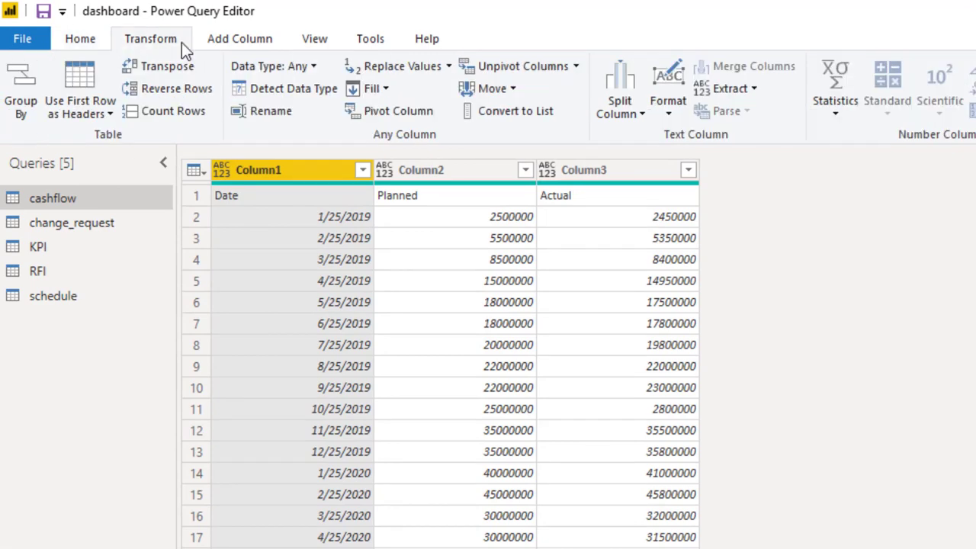
left_click(102, 74)
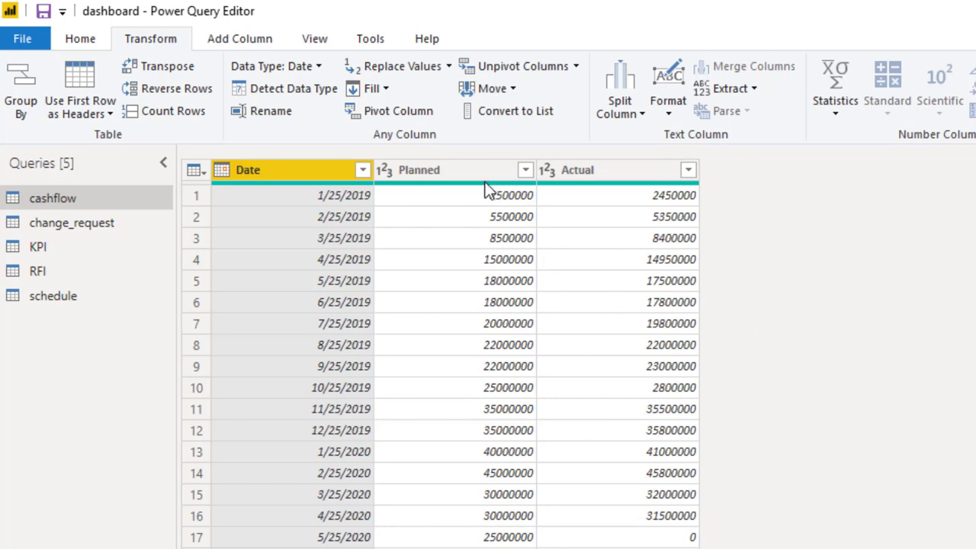
- Change the Planned and Actual columns of cashflow to Fixed decimal number, replacing the current type conversion
left_click(388, 175)
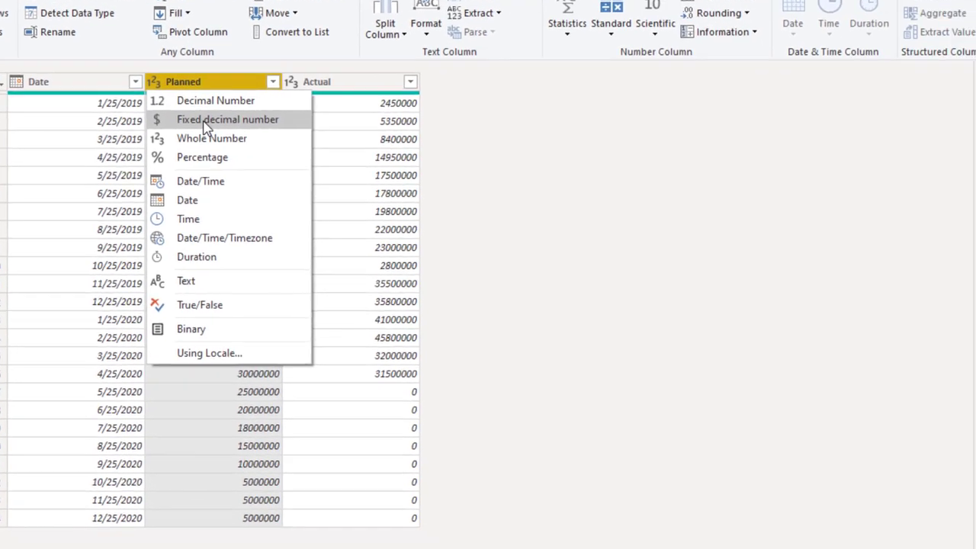
left_click(480, 200)
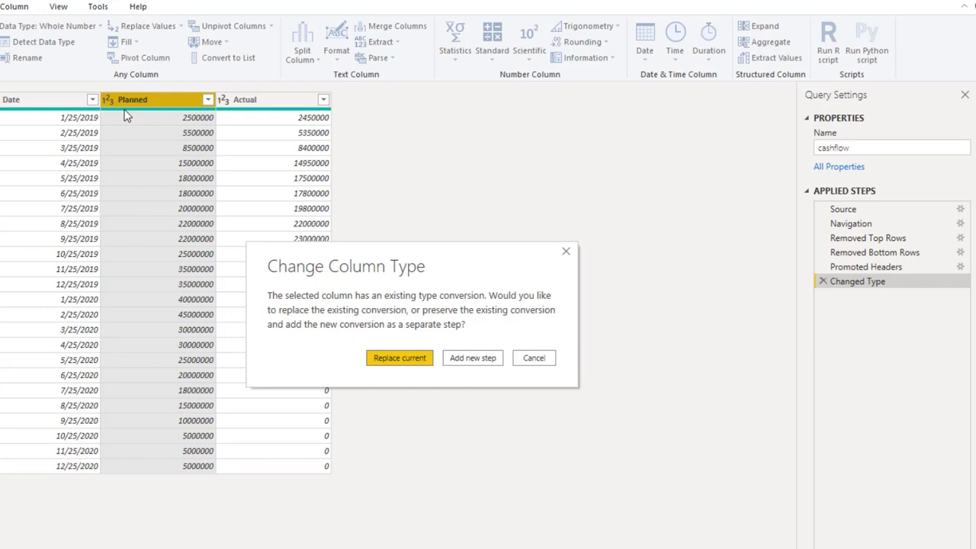
left_click(391, 360)
left_click(222, 100)
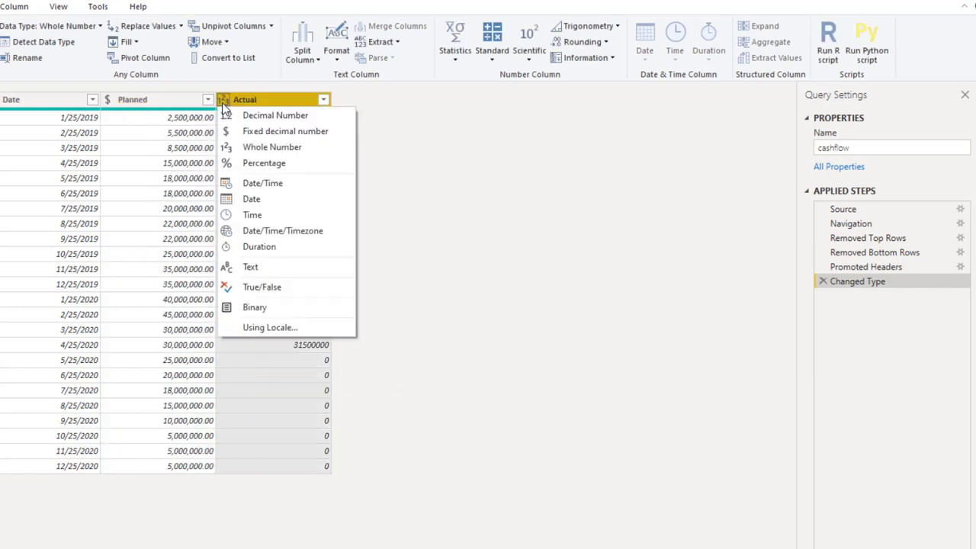
left_click(249, 135)
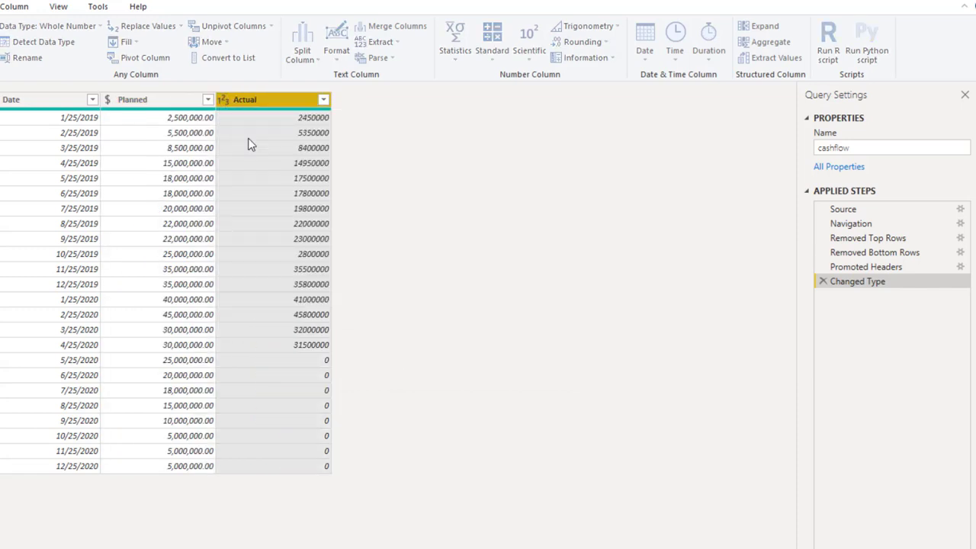
- Step through the cashflow query's applied steps from Navigation to Changed Type to review each transformation
left_click(873, 224)
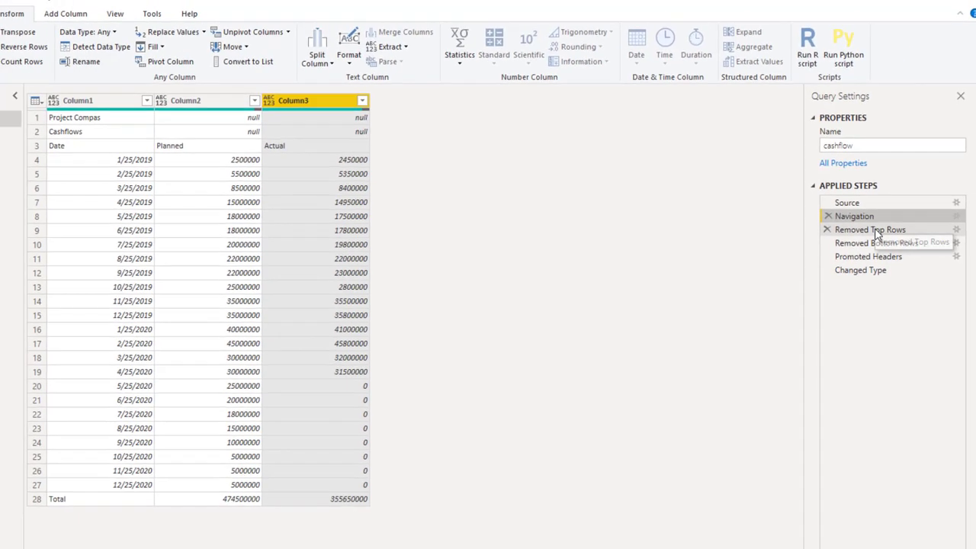
left_click(873, 238)
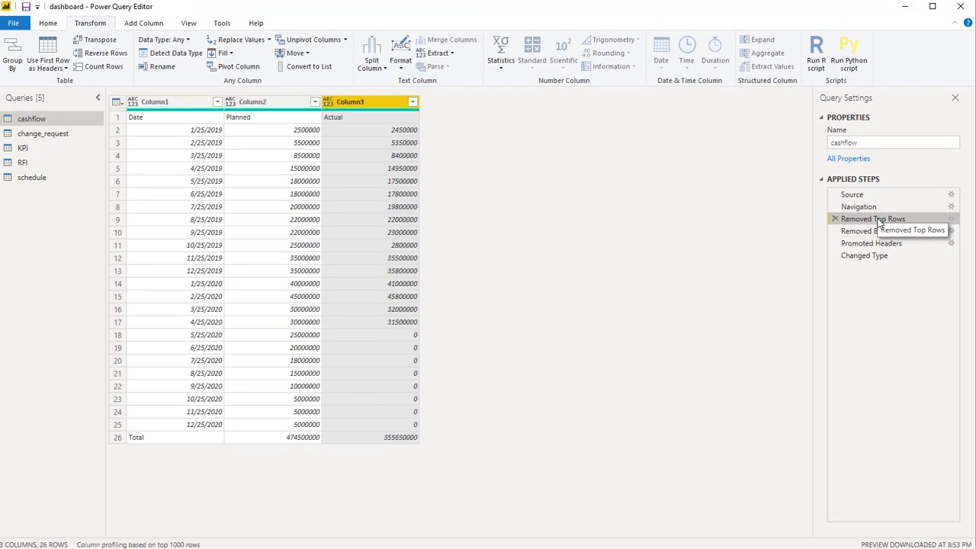
left_click(877, 235)
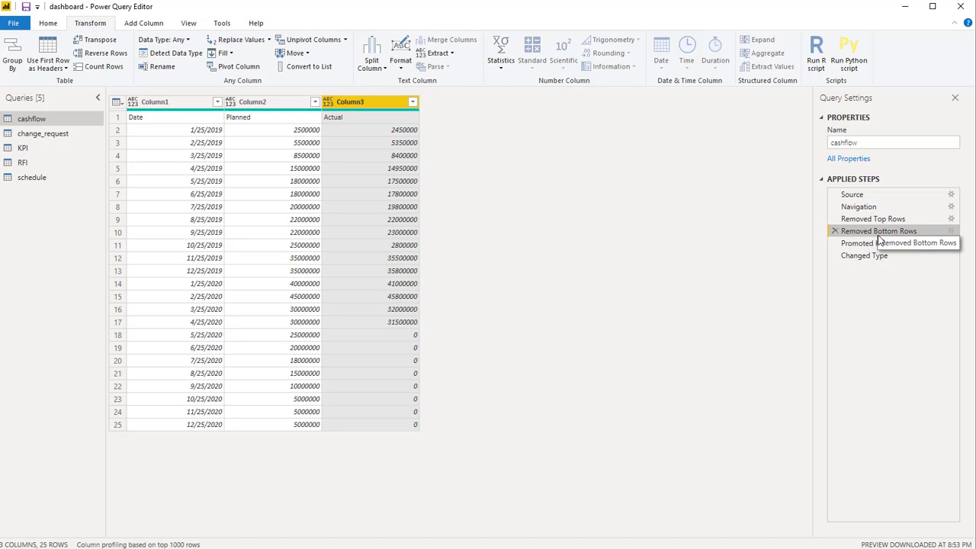
left_click(877, 245)
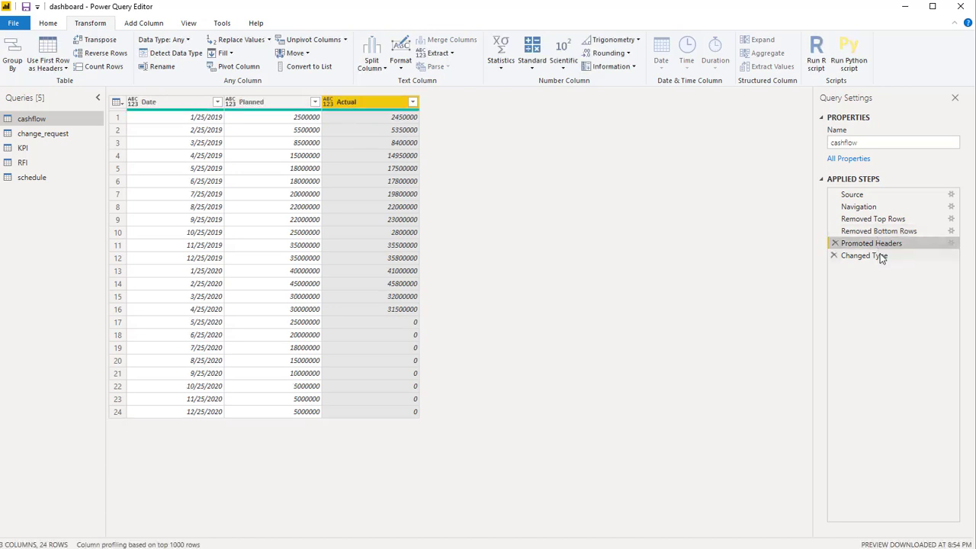
left_click(880, 257)
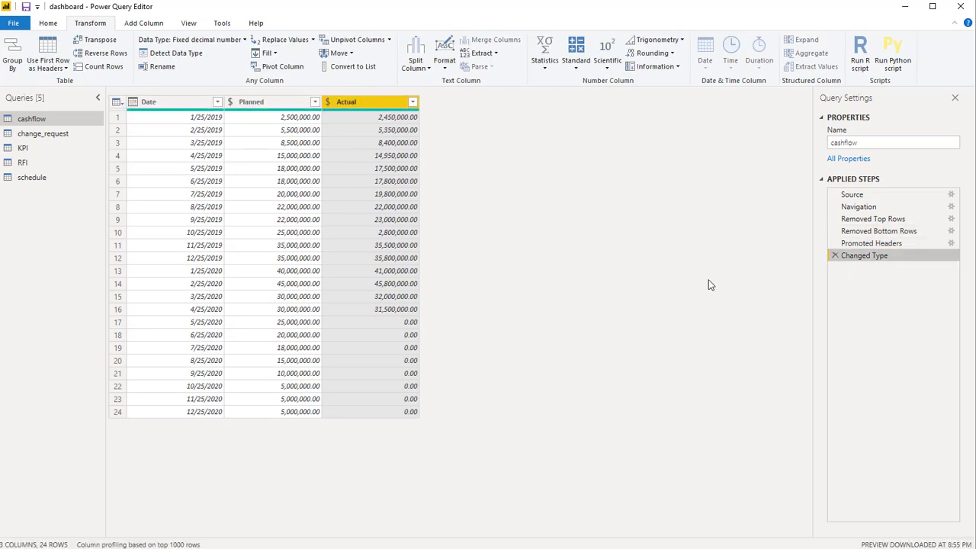
- Remove the Change Request Log title row from the top of the change_request query and use the first row as headers
left_click(71, 133)
left_click(50, 23)
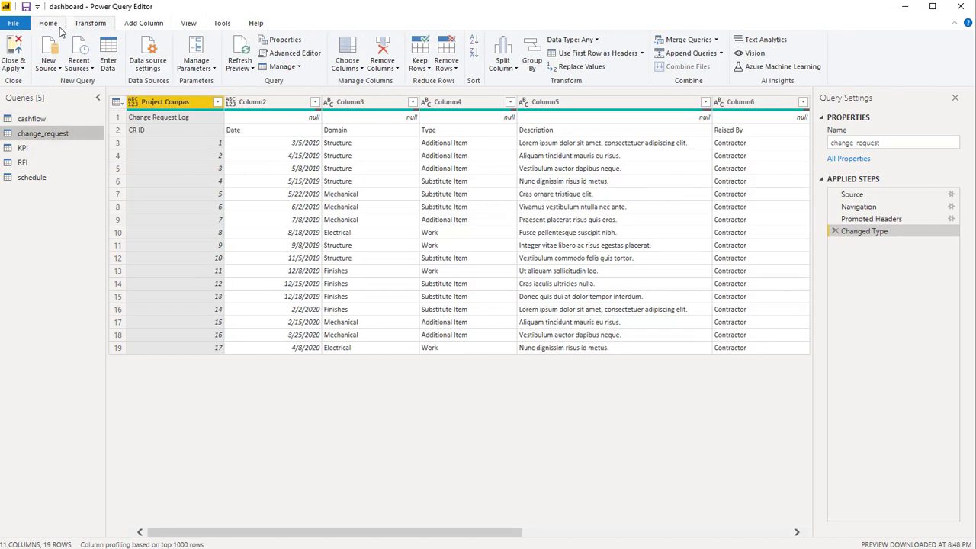
left_click(446, 61)
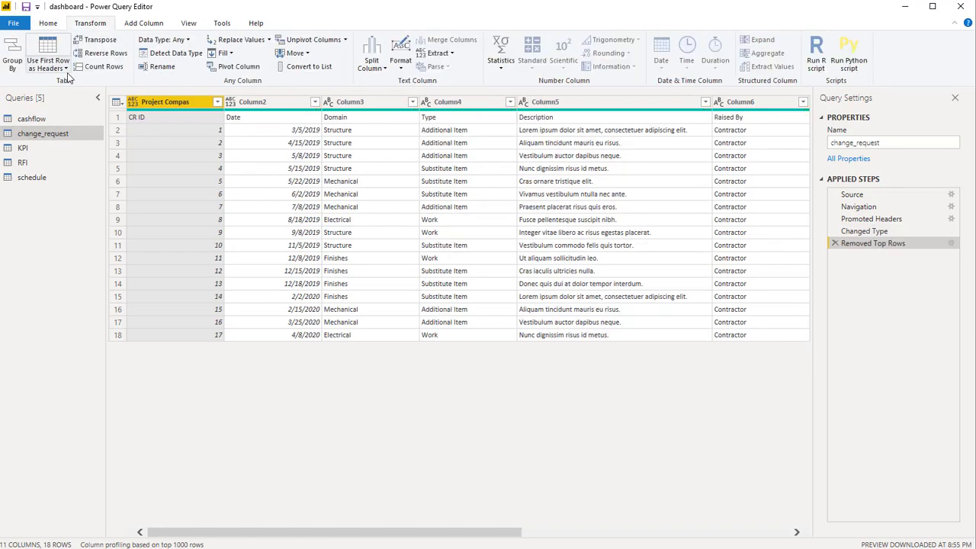
left_click(65, 68)
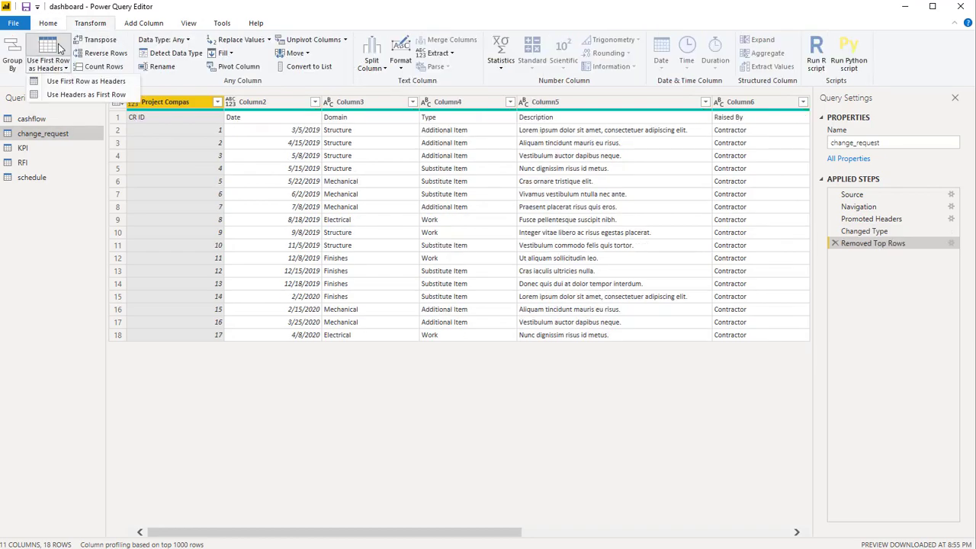
left_click(59, 49)
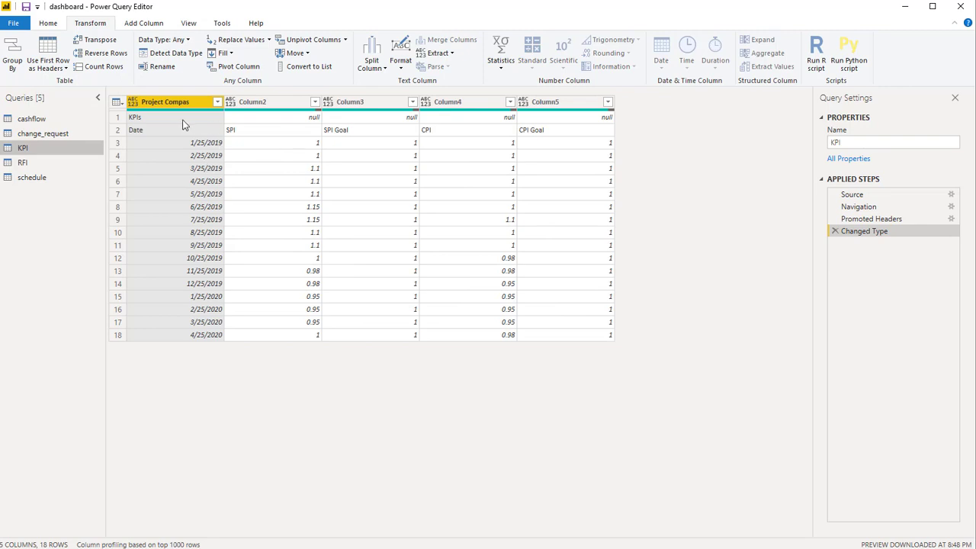
- Remove the KPIs title row from the top of the KPI query
left_click(48, 23)
left_click(446, 61)
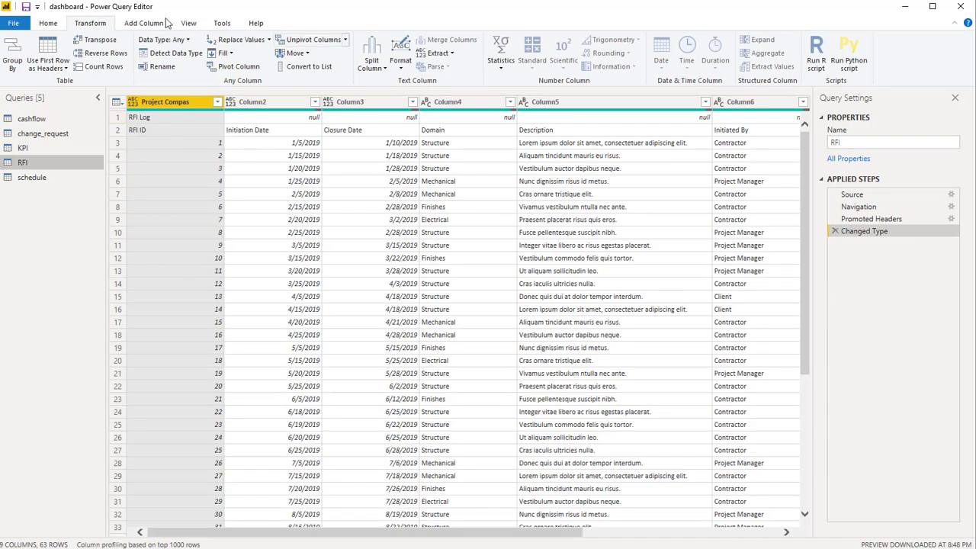
- Remove the top 1 row, the RFI Log title row, from the RFI query
left_click(48, 23)
left_click(446, 61)
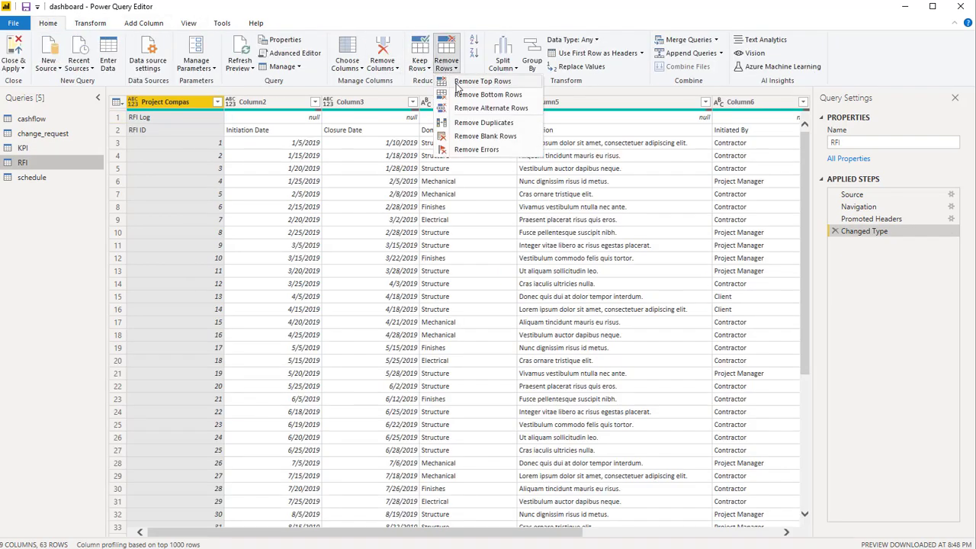
left_click(482, 82)
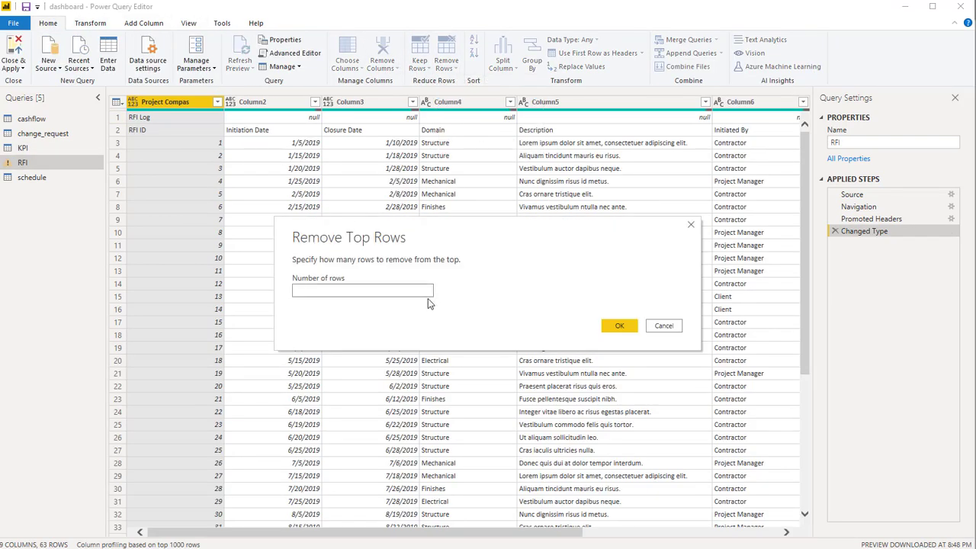
type("1")
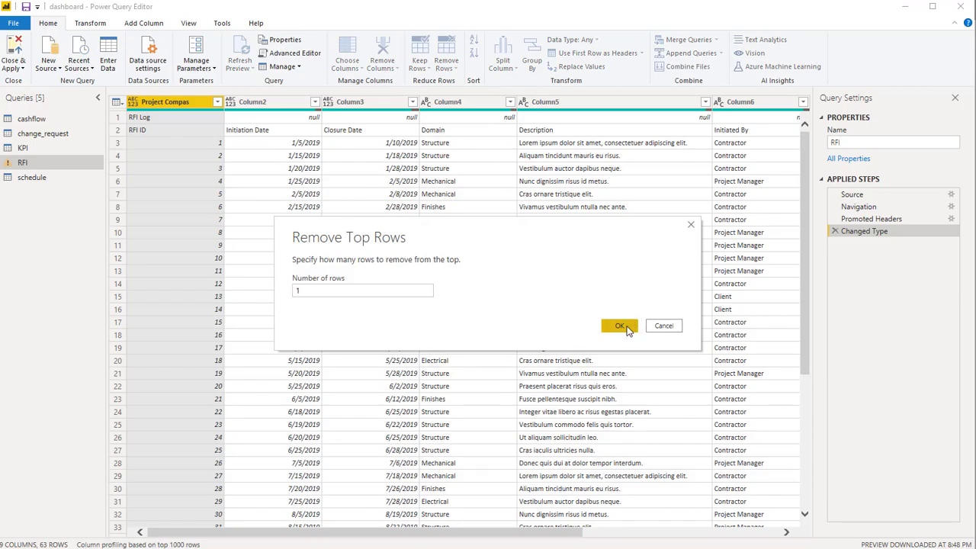
left_click(623, 325)
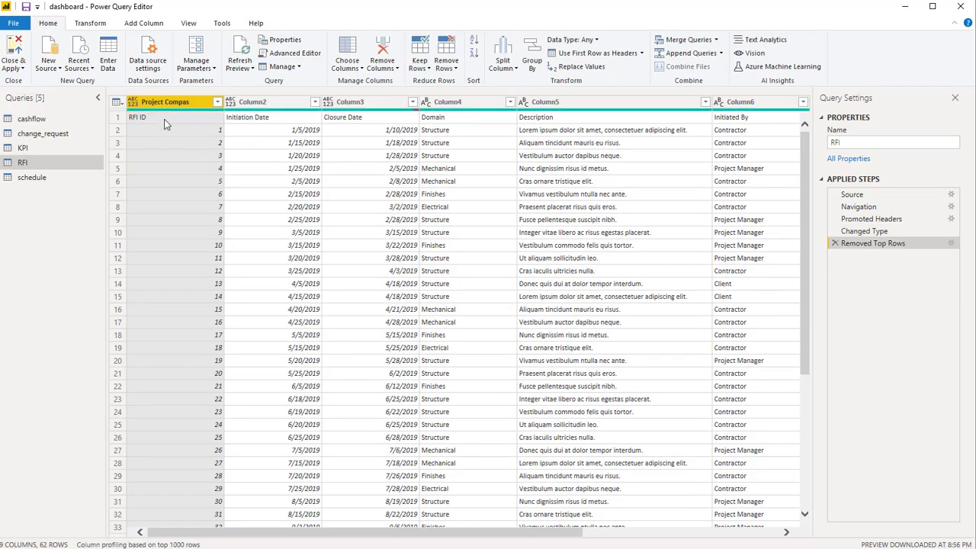
left_click(173, 118)
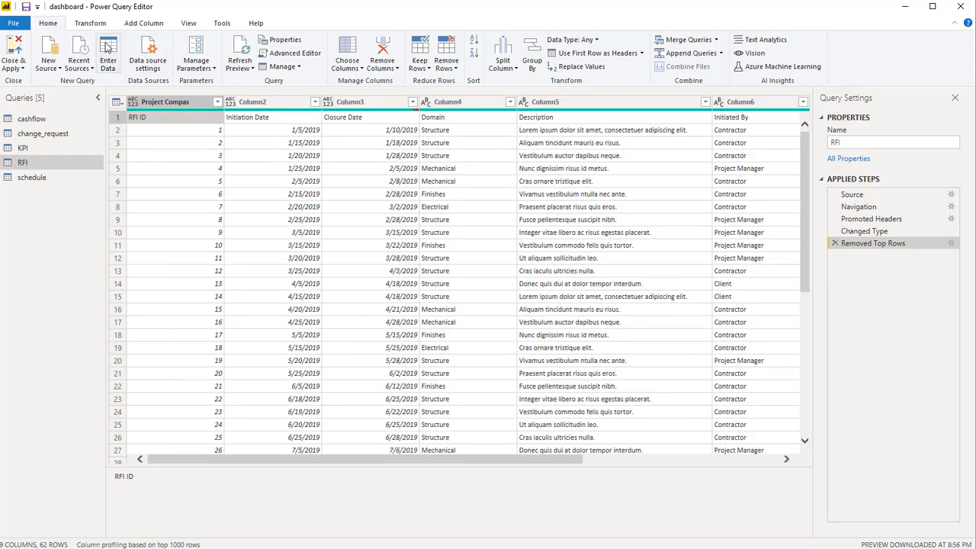
- Use the first row of the RFI query as its column headers
left_click(90, 23)
left_click(60, 66)
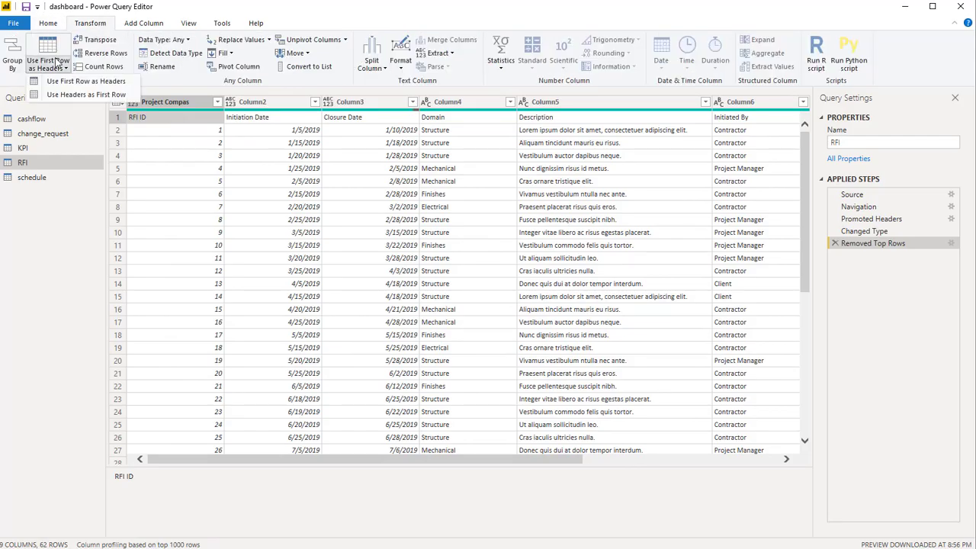
left_click(97, 83)
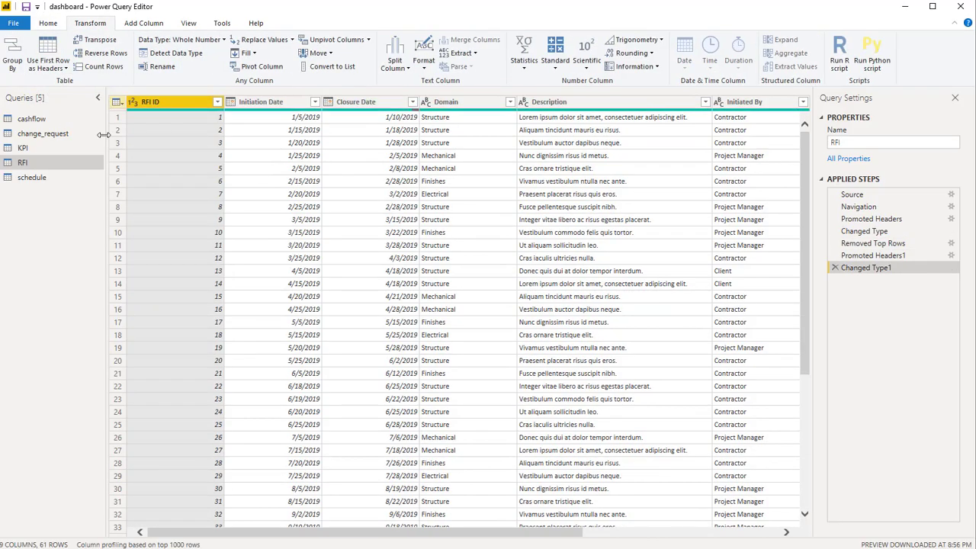
- Check the schedule query's columns, then close Power Query and apply all pending changes to the report
left_click(40, 180)
left_click_drag(530, 534, 637, 536)
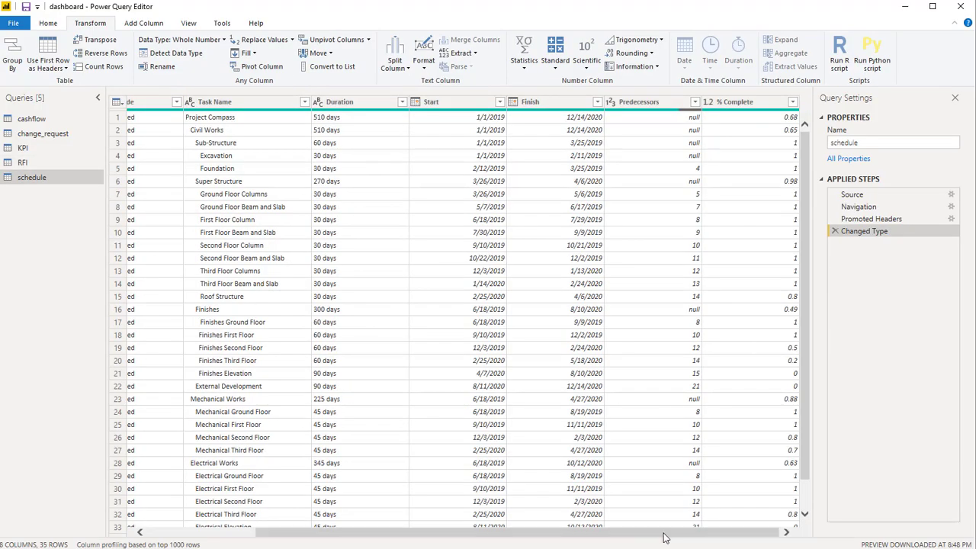
left_click_drag(499, 533, 259, 501)
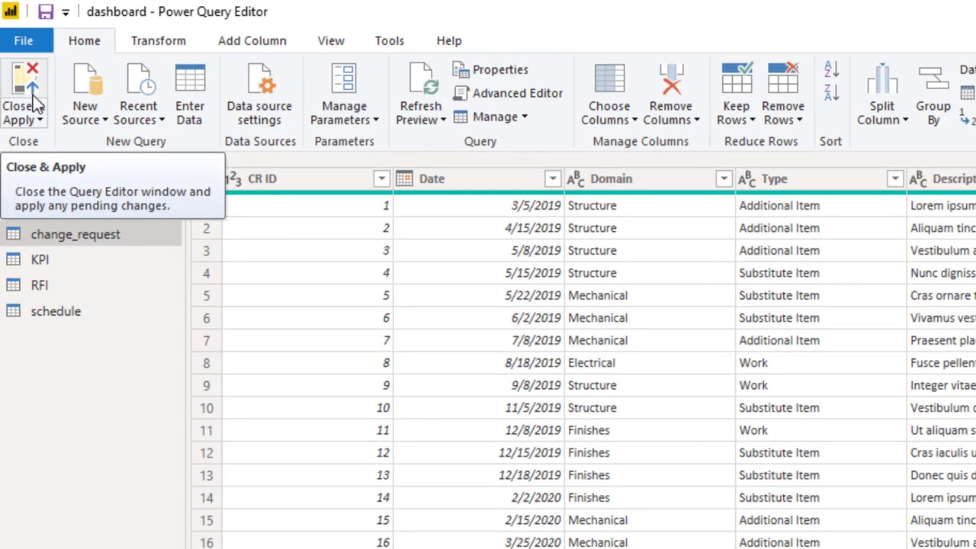
left_click(34, 103)
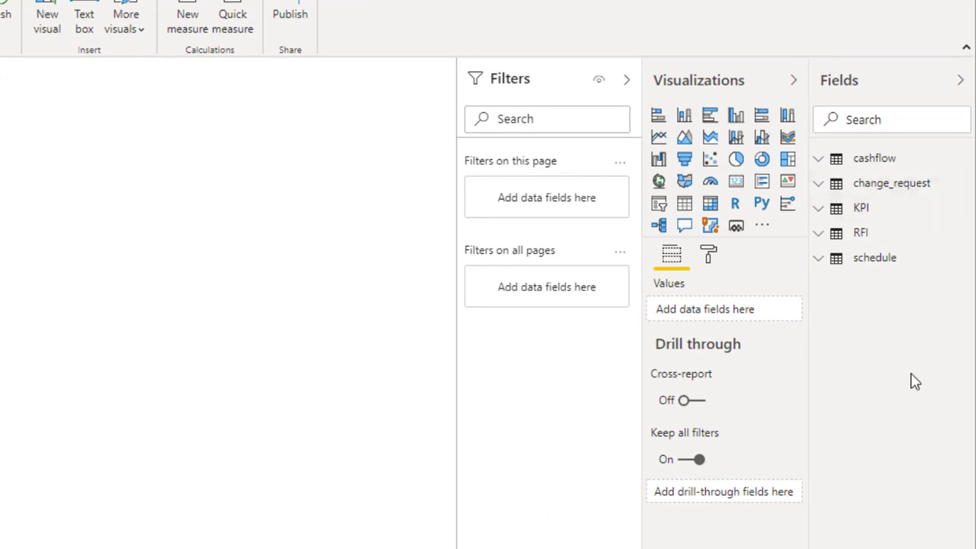
- Expand the cashflow and change_request tables to examine the fields they contain
left_click(821, 162)
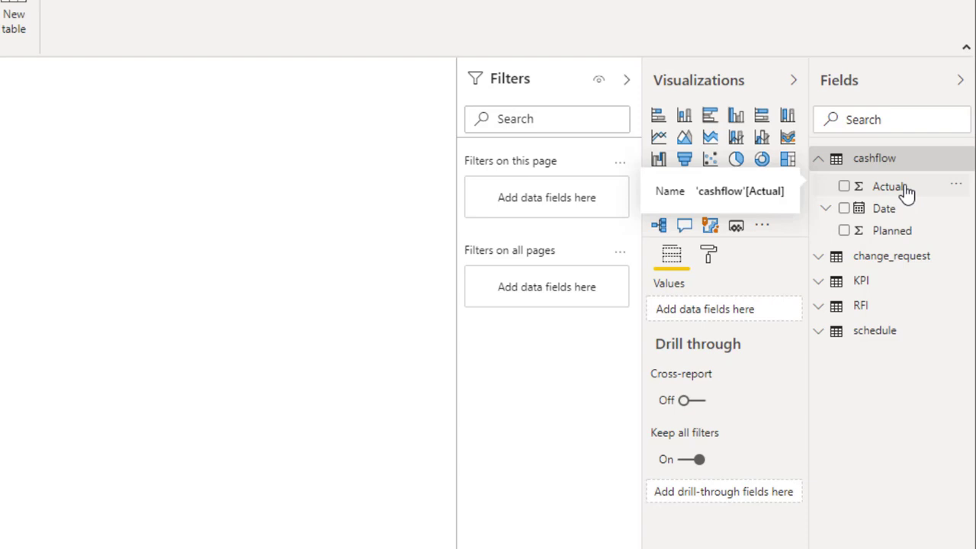
left_click(818, 257)
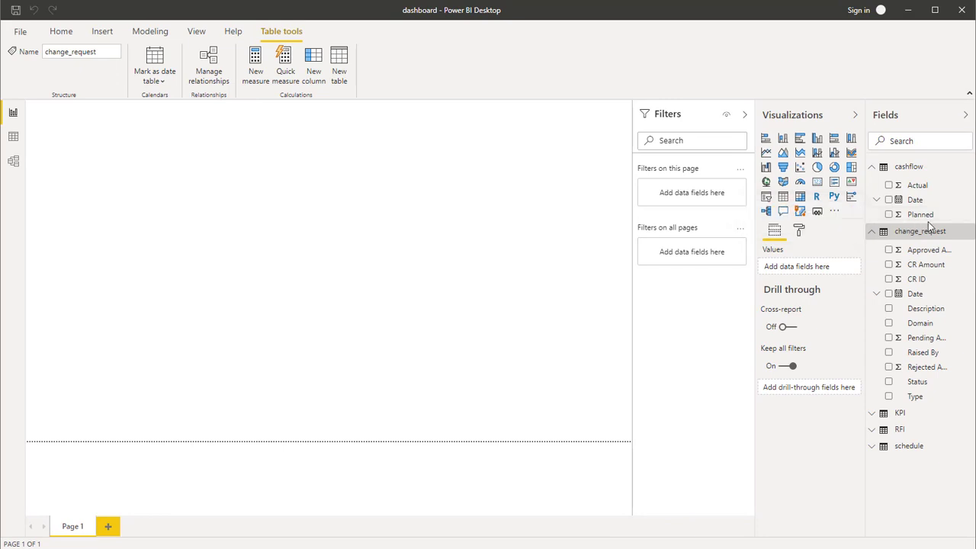
left_click(556, 245)
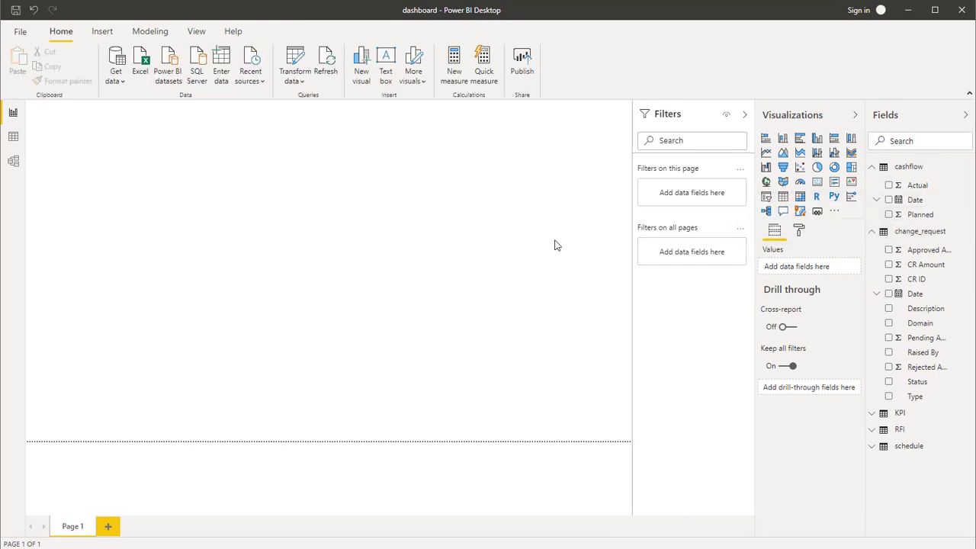
- Add a card visual to the report page showing the Actual field from the cashflow table
left_click(816, 183)
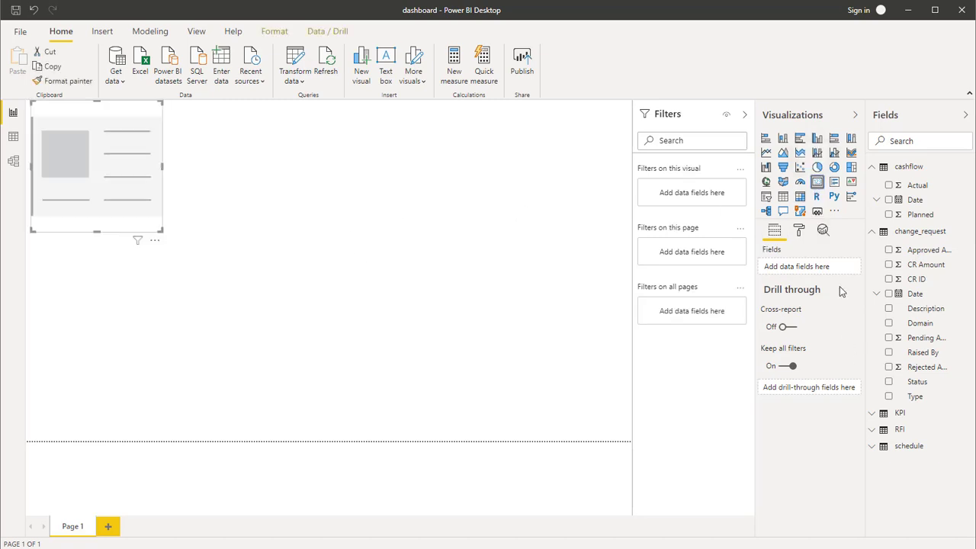
left_click_drag(897, 217, 797, 273)
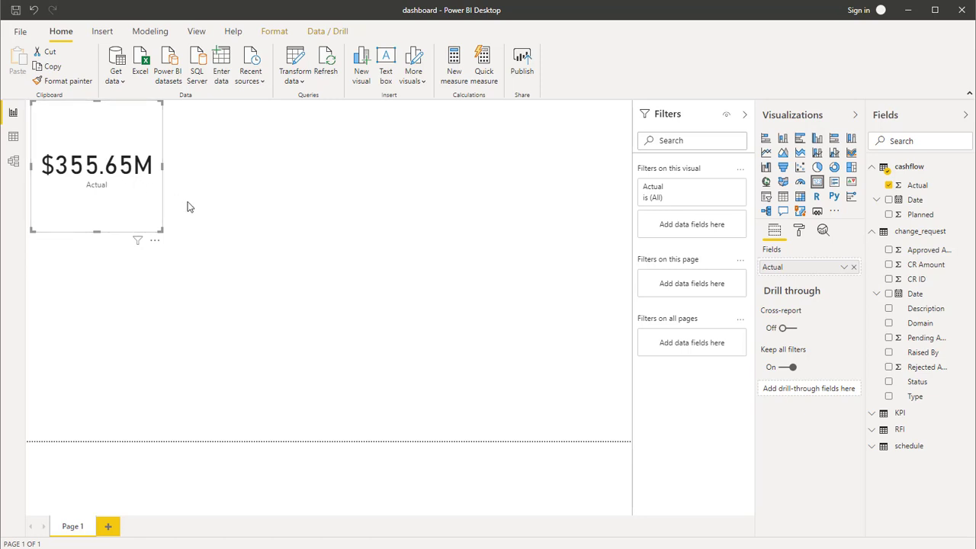
left_click(560, 255)
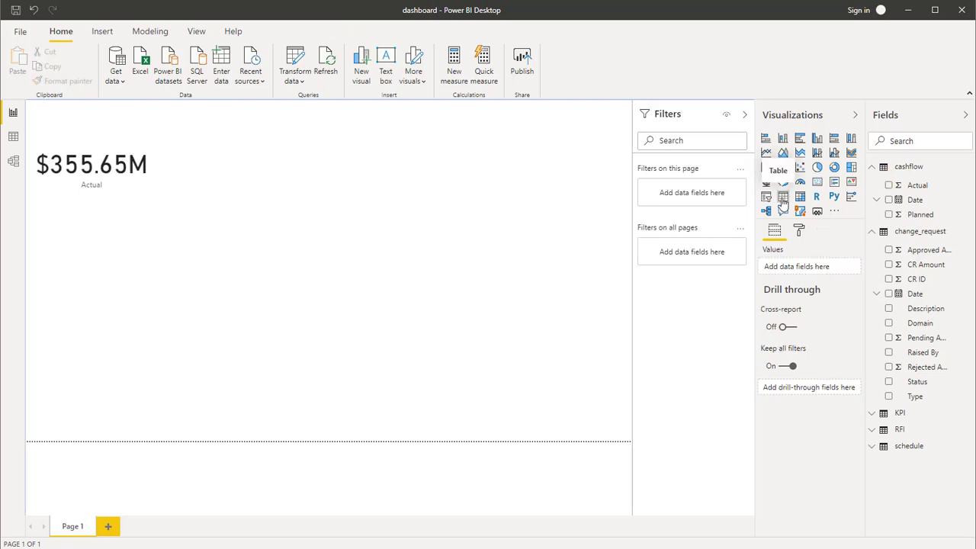
- Add a table visual beside the card and fill it with the cashflow Actual field
left_click(782, 196)
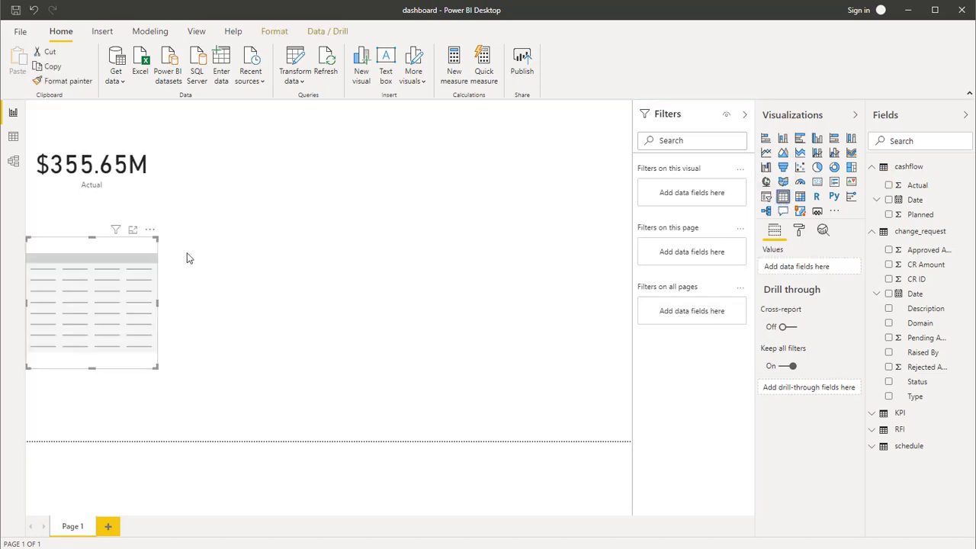
left_click_drag(107, 279, 321, 160)
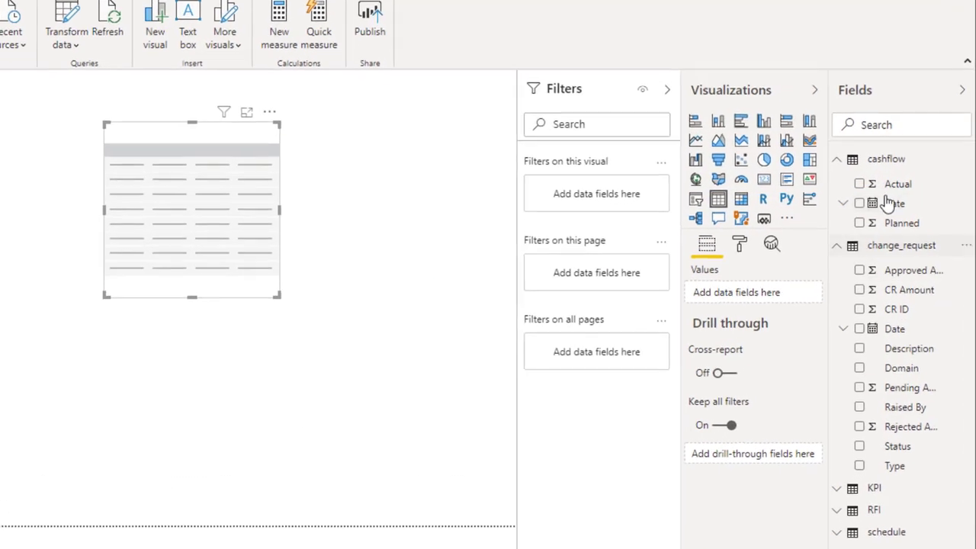
left_click_drag(910, 186, 784, 272)
left_click_drag(718, 302, 721, 301)
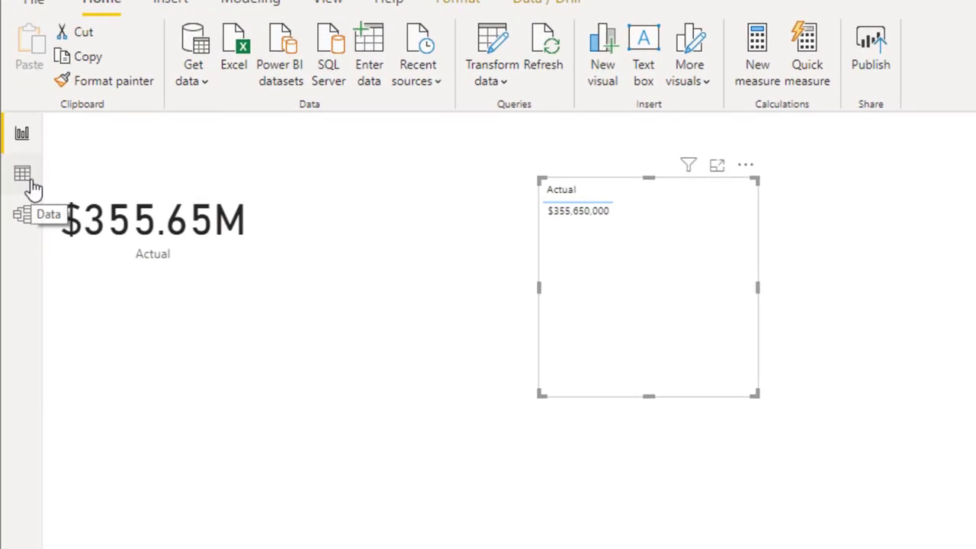
- Set the default summarization of the cashflow Actual column to Don't summarize
left_click(22, 175)
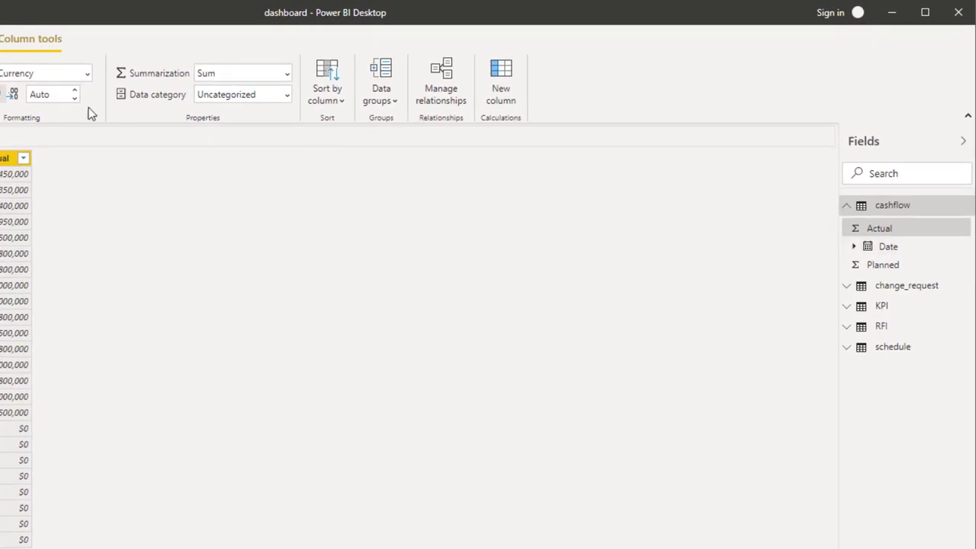
left_click(286, 76)
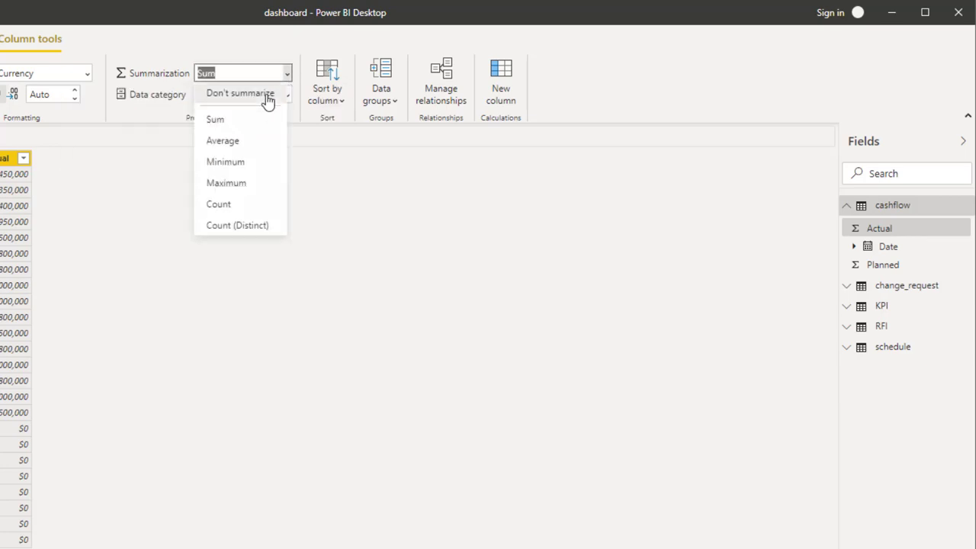
left_click(267, 98)
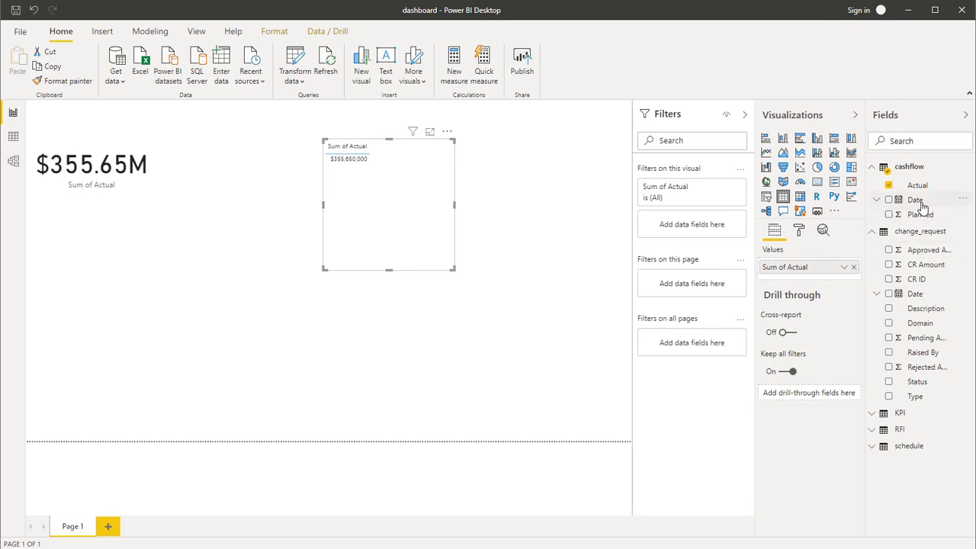
- Add the cashflow Date hierarchy to the table visual and enlarge it to show all its columns
left_click_drag(919, 204, 816, 280)
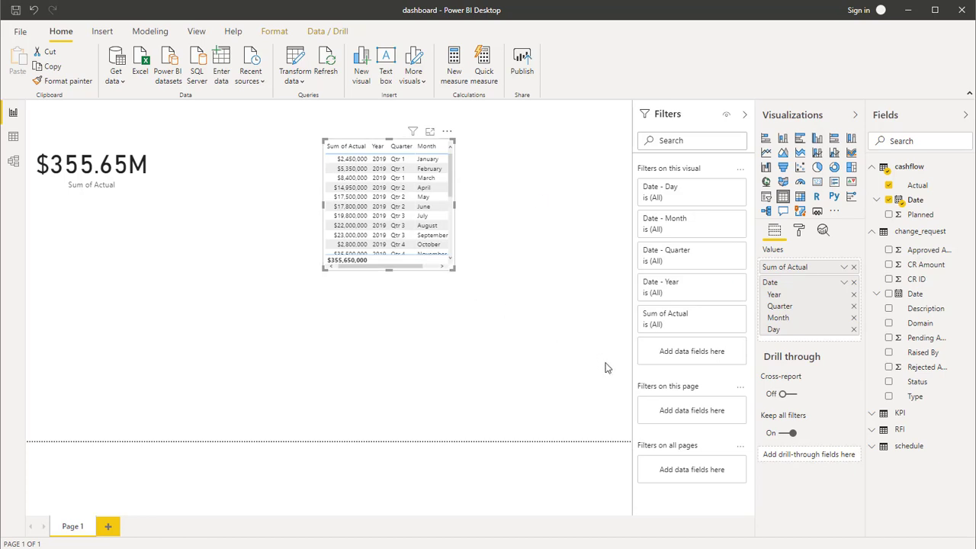
left_click_drag(606, 367, 619, 360)
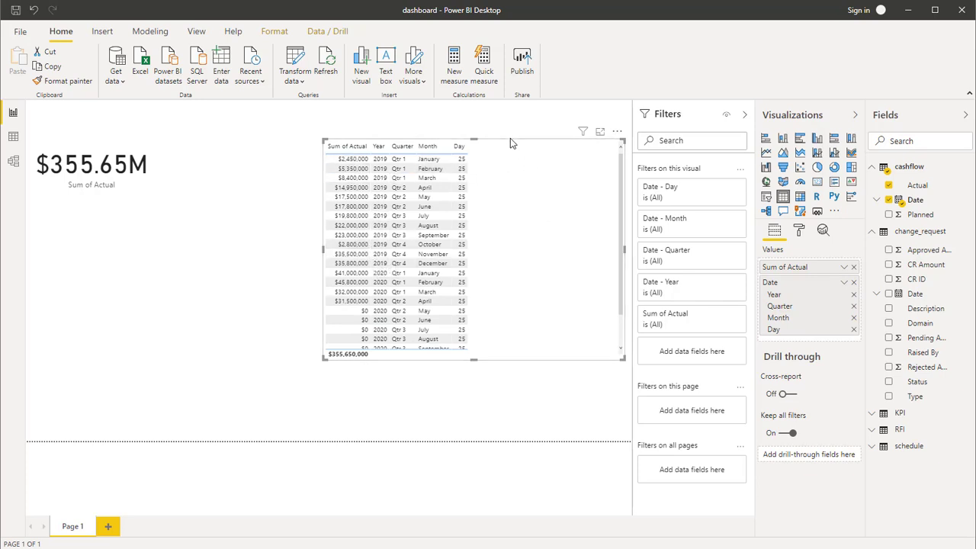
- Review the fields of the KPI, RFI and schedule tables and check the Actual card in the report
left_click(102, 168)
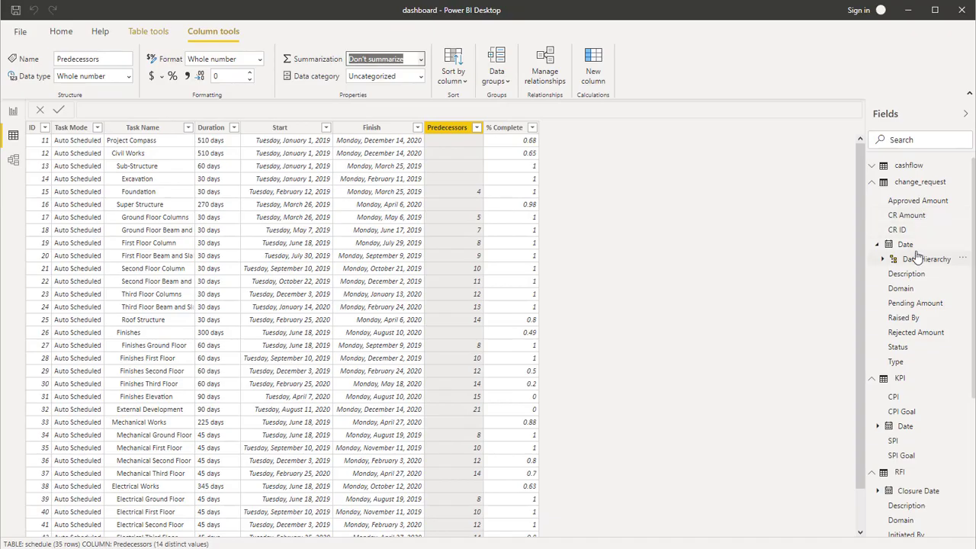
scroll(919, 283, "down", 3)
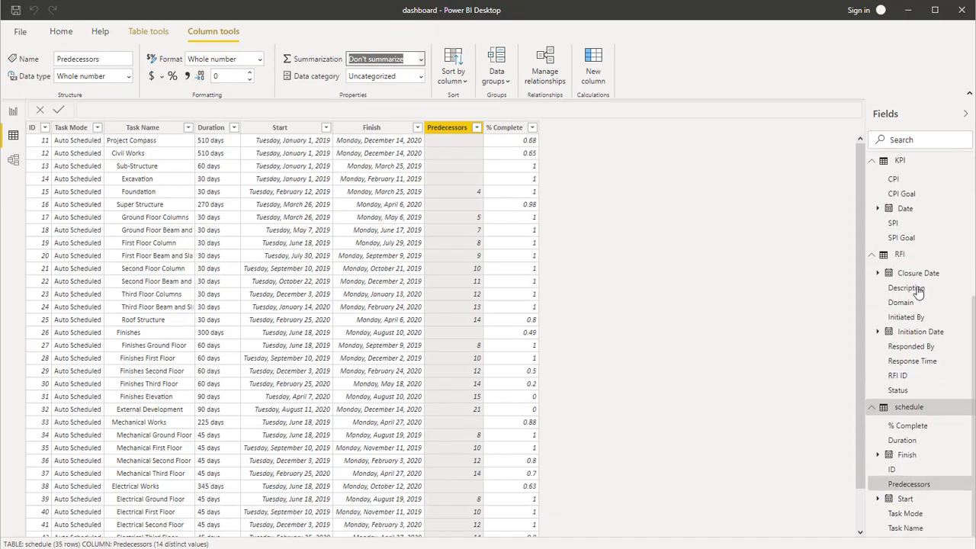
left_click(13, 112)
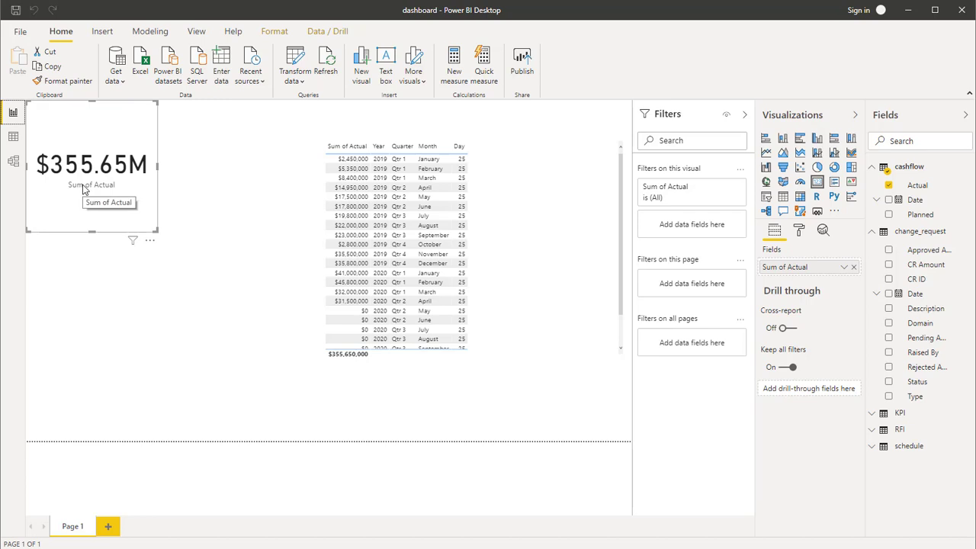
- Set the currency format of the cashflow Actual column to Rs English (Pakistan)
left_click(13, 136)
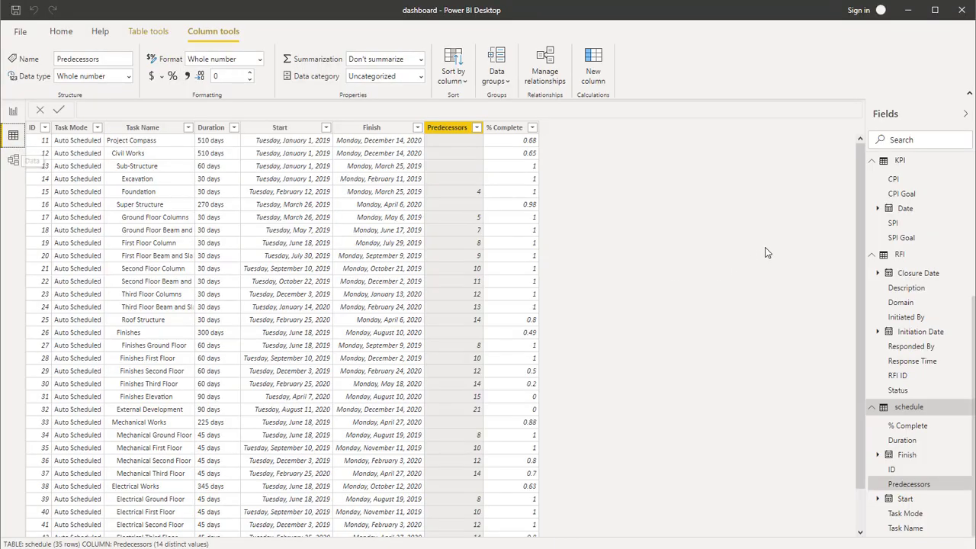
scroll(940, 242, "up", 3)
scroll(941, 242, "up", 2)
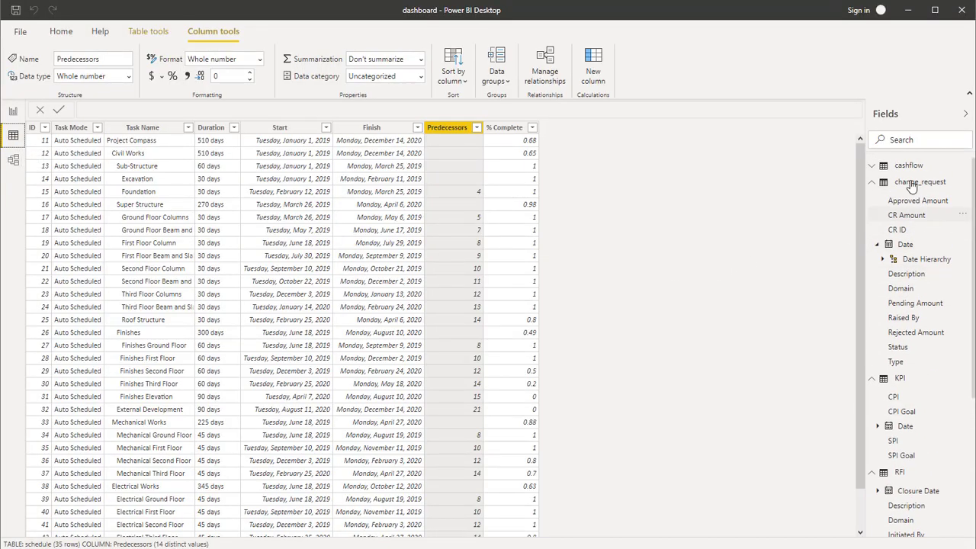
left_click(874, 169)
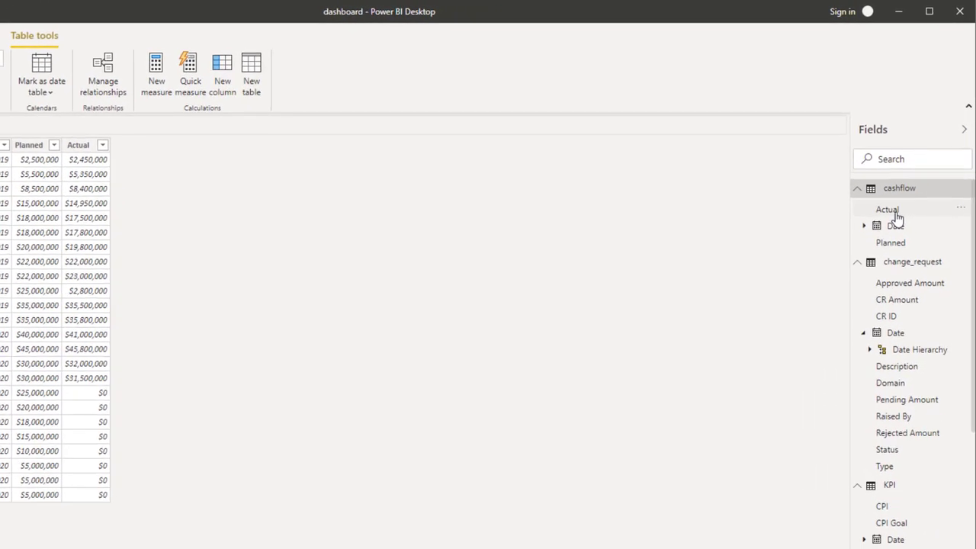
left_click(904, 186)
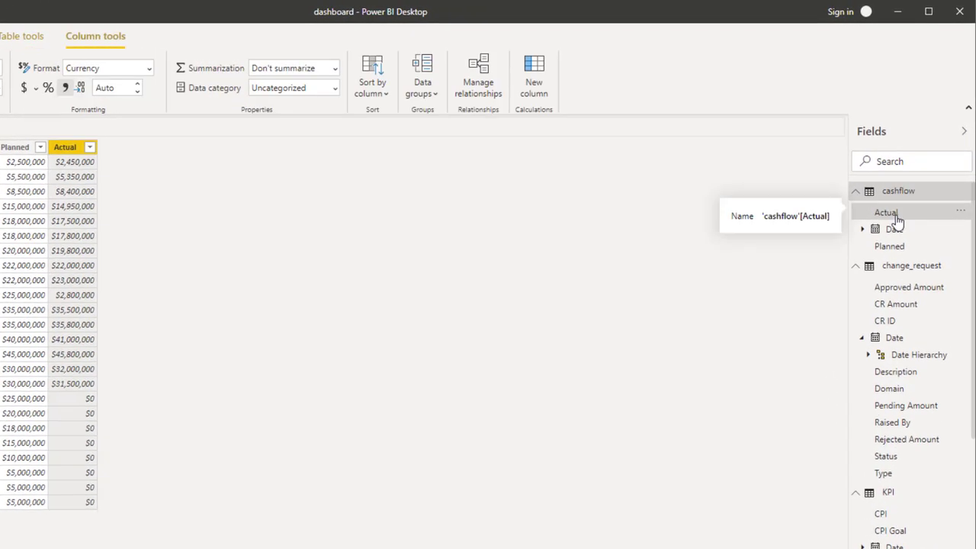
left_click(34, 90)
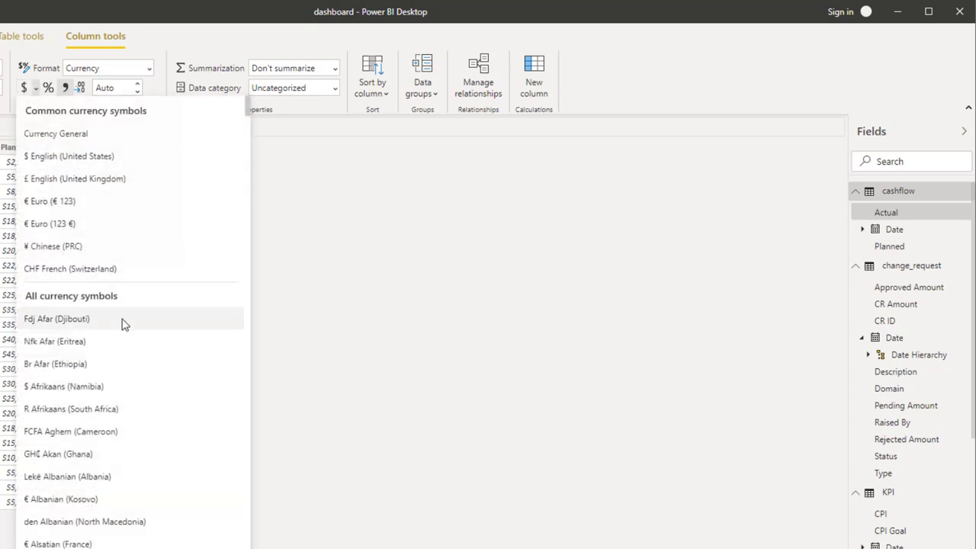
scroll(129, 373, "down", 7)
scroll(130, 374, "down", 18)
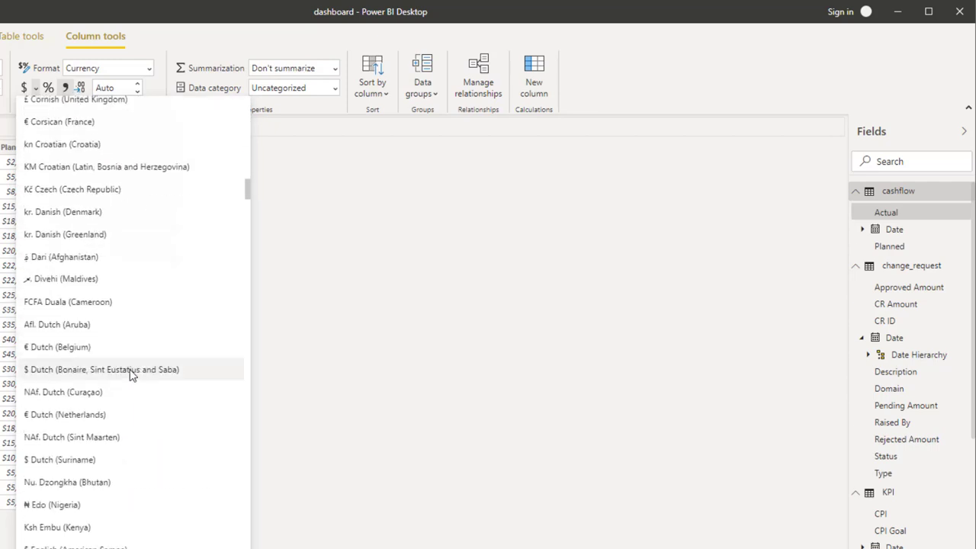
scroll(130, 373, "down", 20)
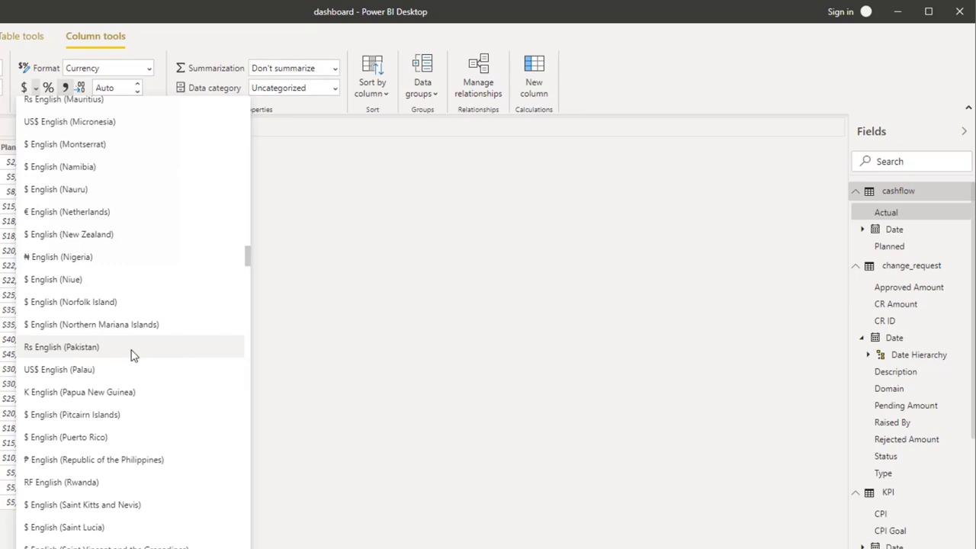
key("Escape")
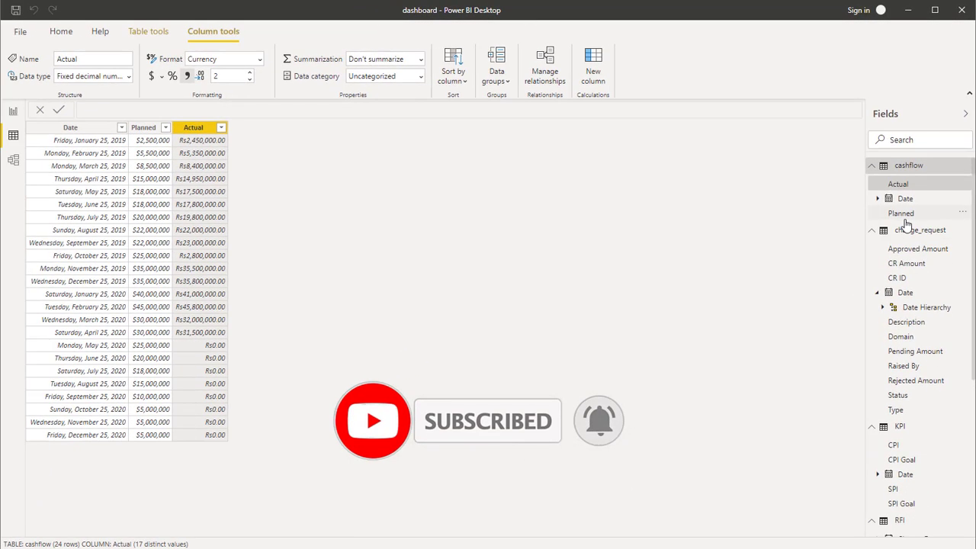
- Apply the Rs currency format to the cashflow Planned column and the change_request amount columns, and return to the report
left_click(900, 213)
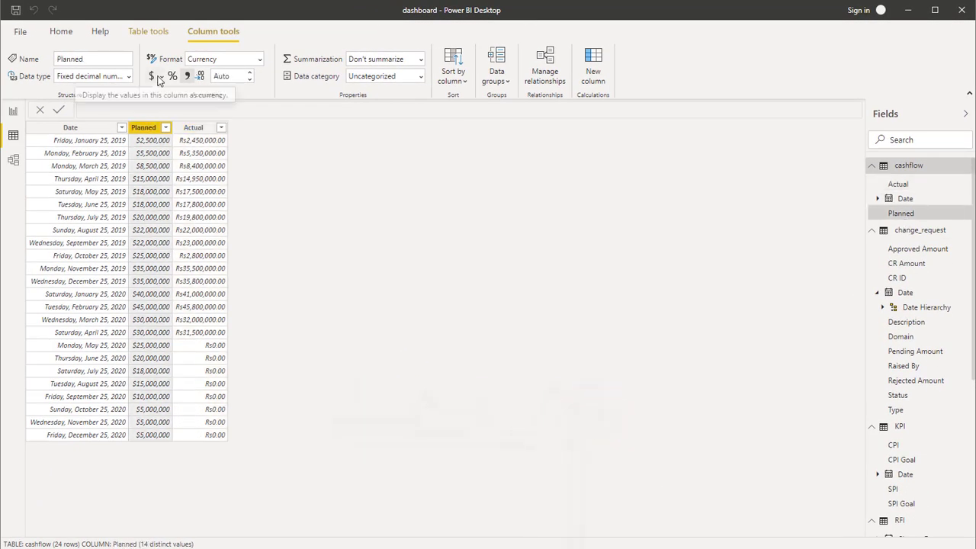
left_click(915, 380)
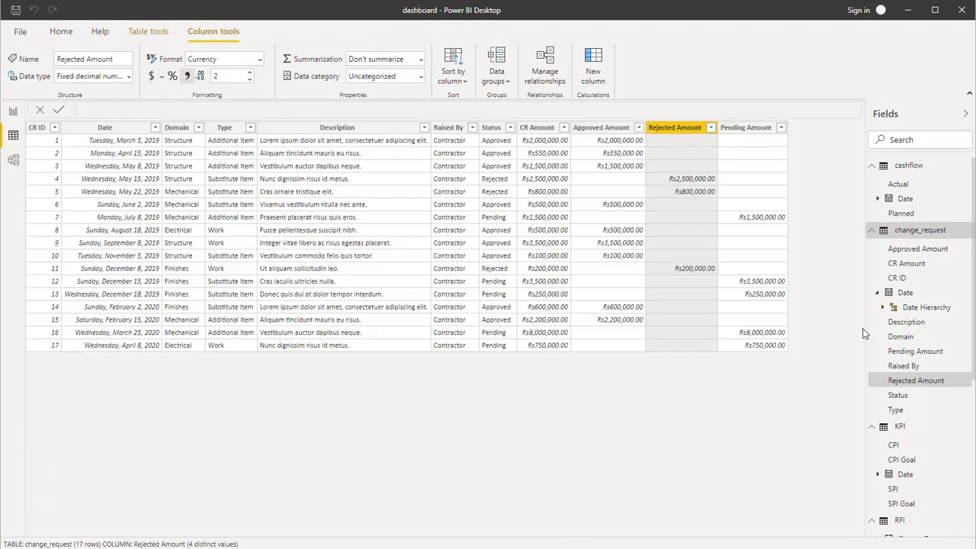
left_click(14, 116)
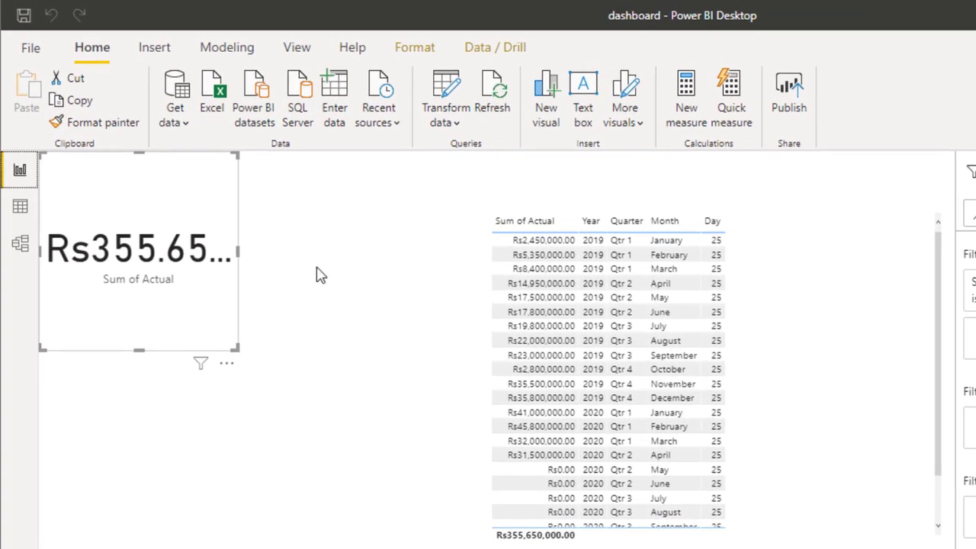
- Open the lookup Excel workbook from the Consruction_Planet folder as a new data source
left_click(177, 114)
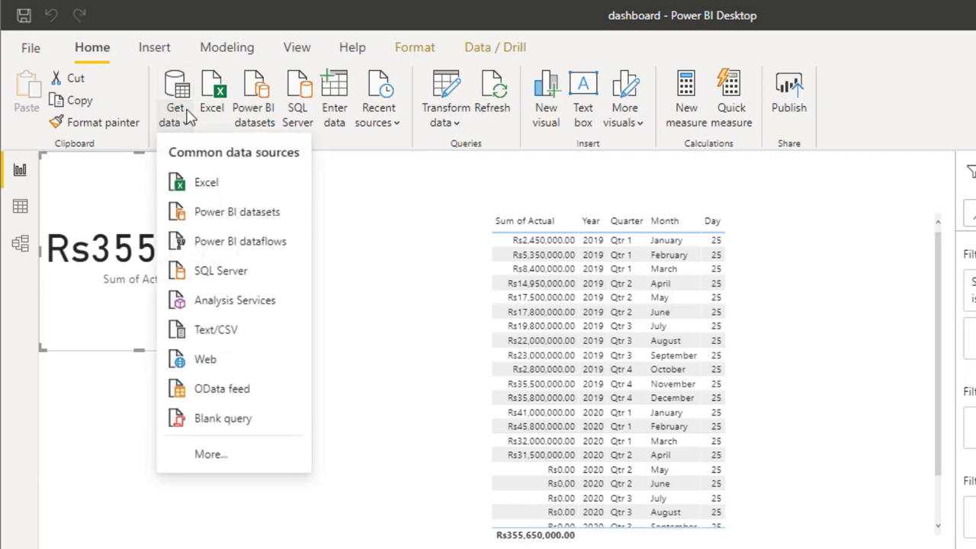
left_click(207, 182)
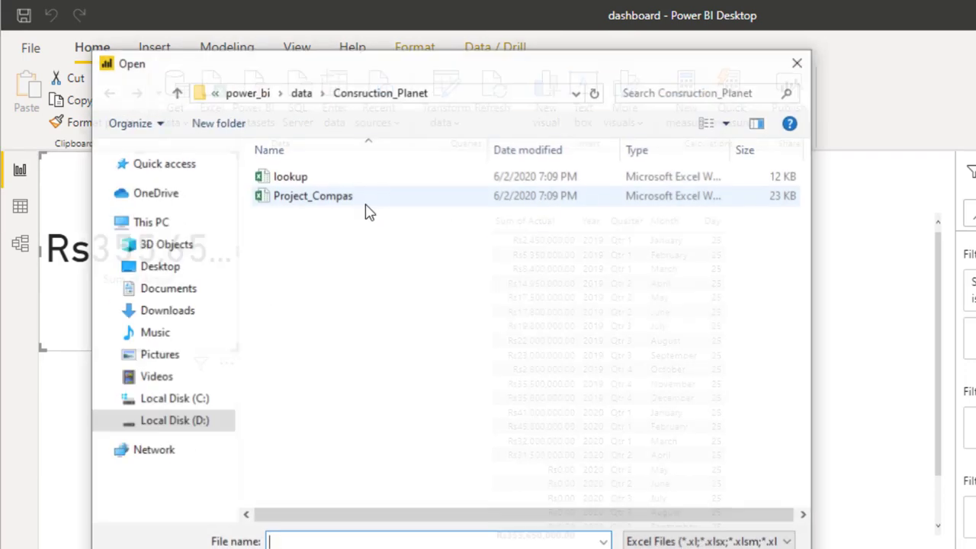
left_click(339, 183)
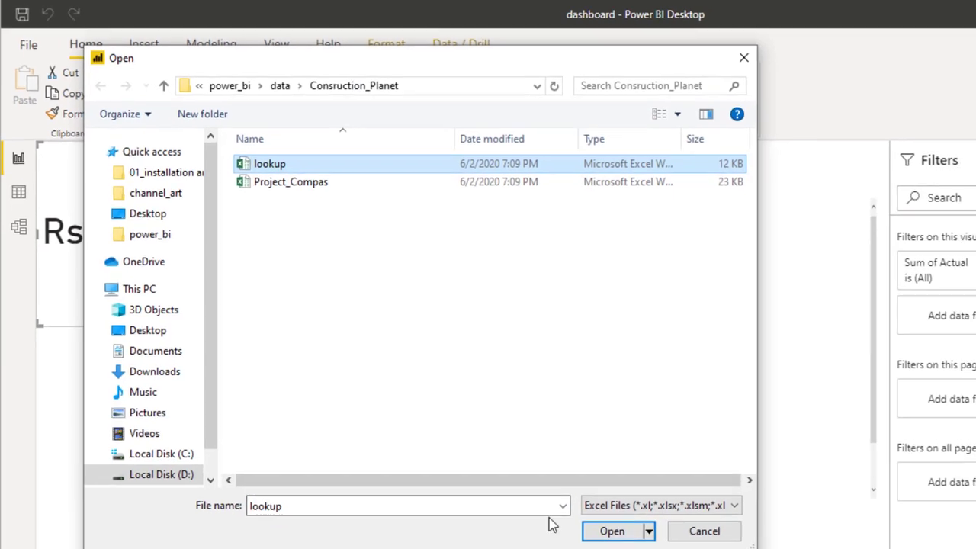
left_click(657, 548)
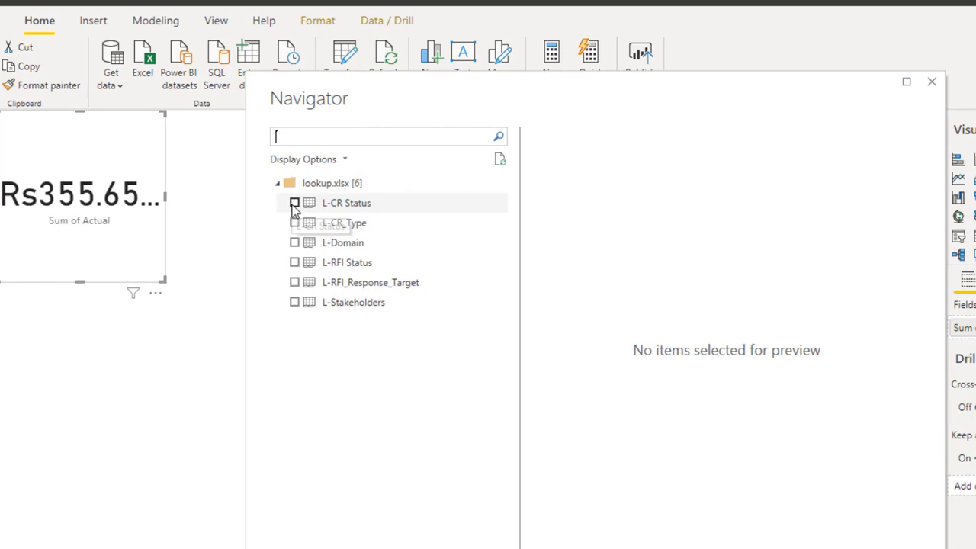
- Select all six lookup tables, from L-CR Status to L-Stakeholders, and bring them into the Power Query Editor for transformation
left_click(294, 205)
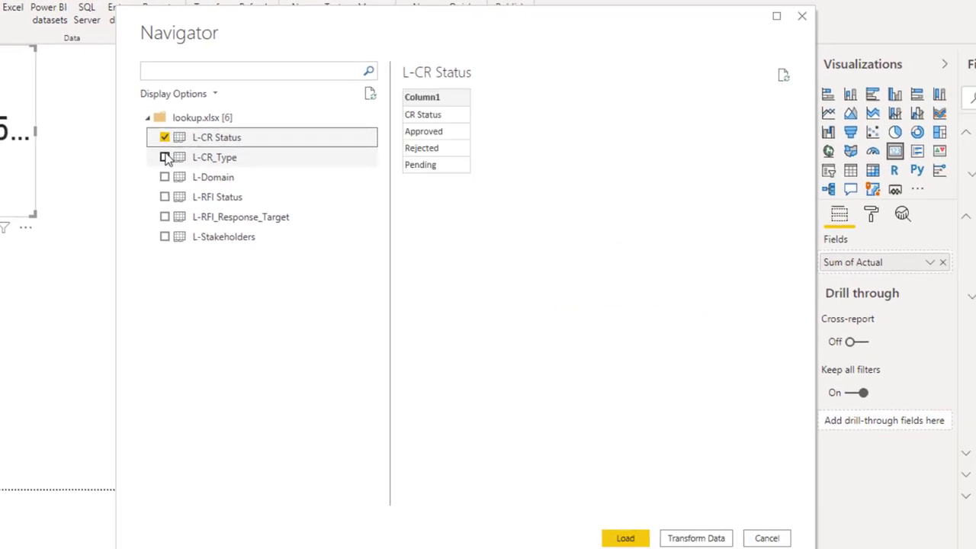
left_click(295, 222)
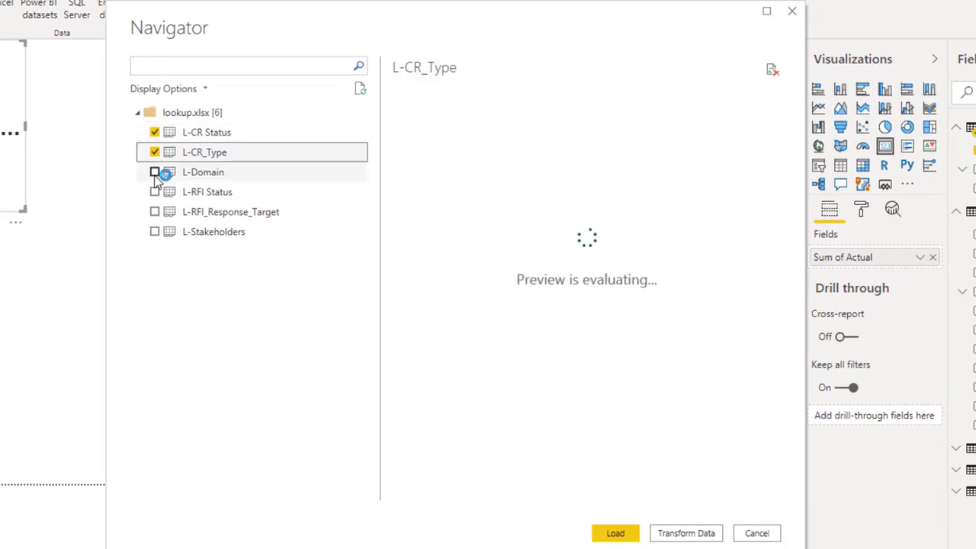
left_click(155, 173)
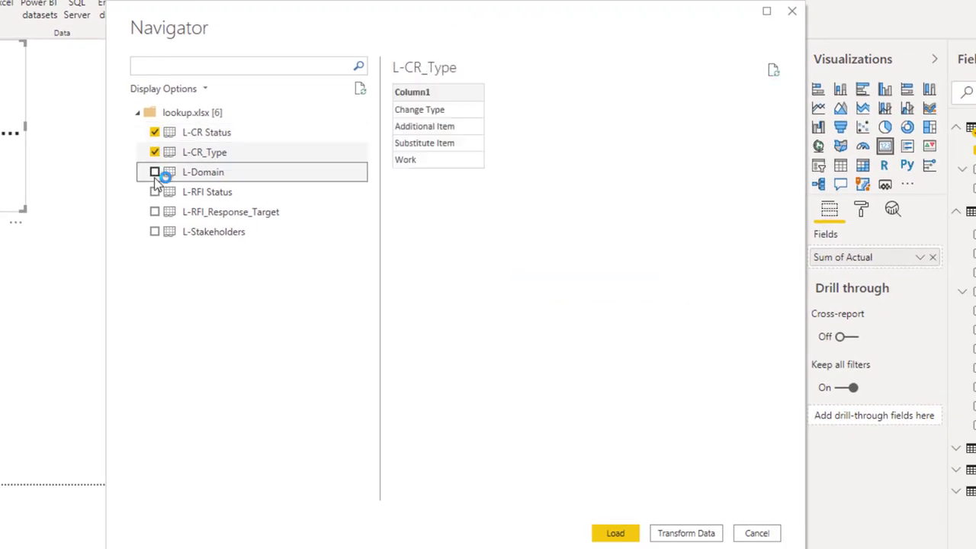
left_click(155, 192)
left_click(155, 212)
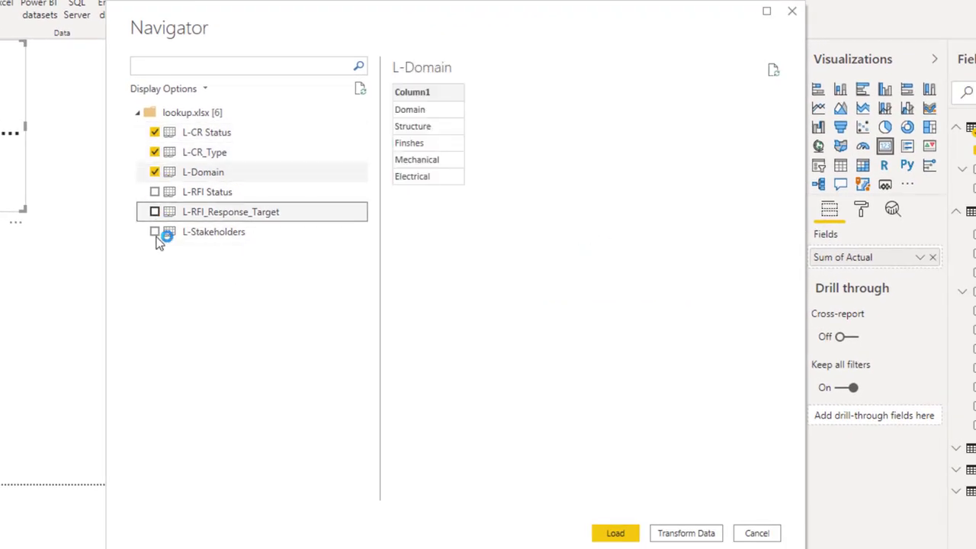
left_click(155, 232)
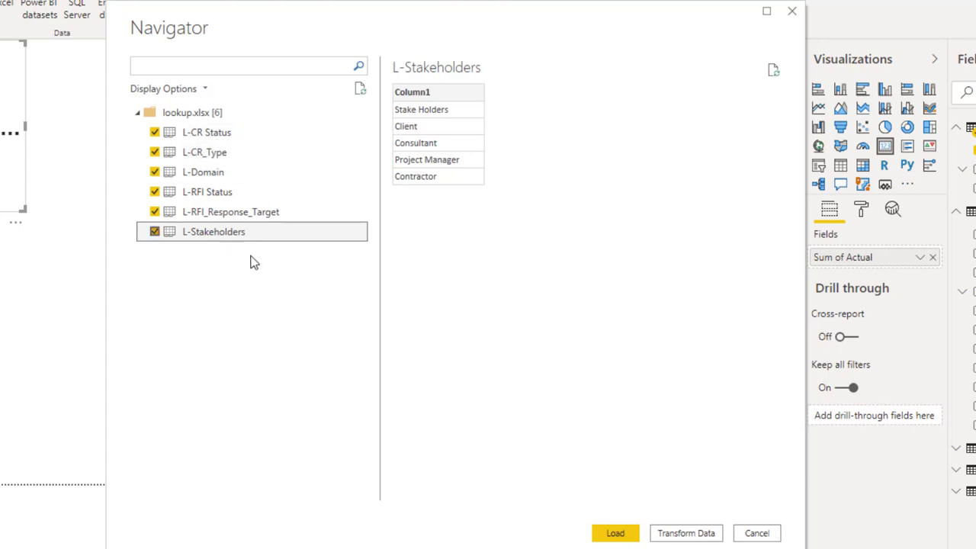
left_click(685, 536)
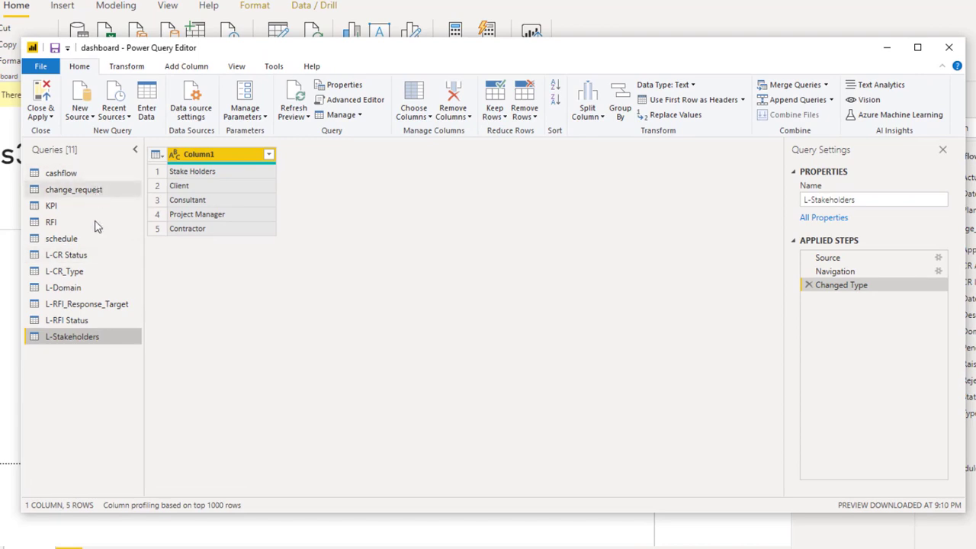
- Use the first row as headers in the L-CR Status, L-CR_Type and L-Domain queries
left_click(114, 266)
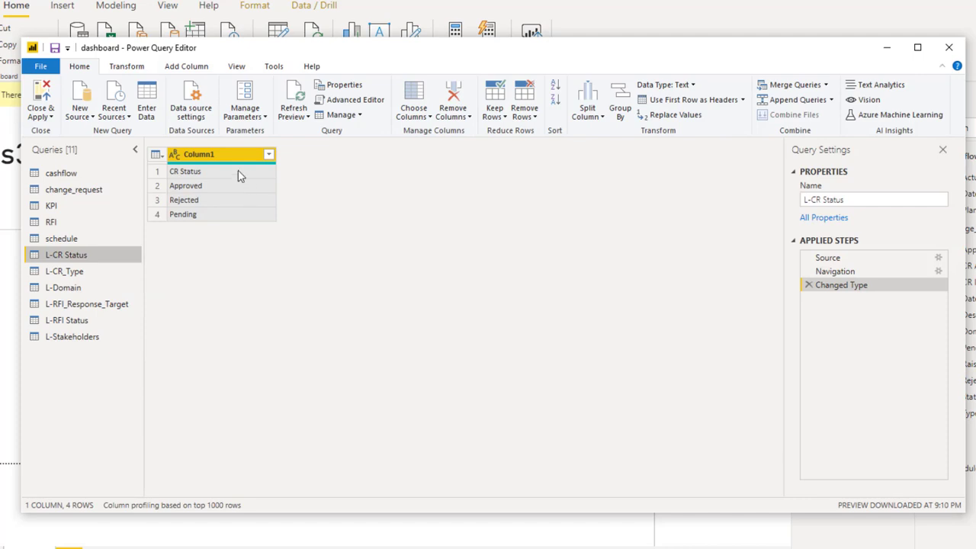
left_click(141, 67)
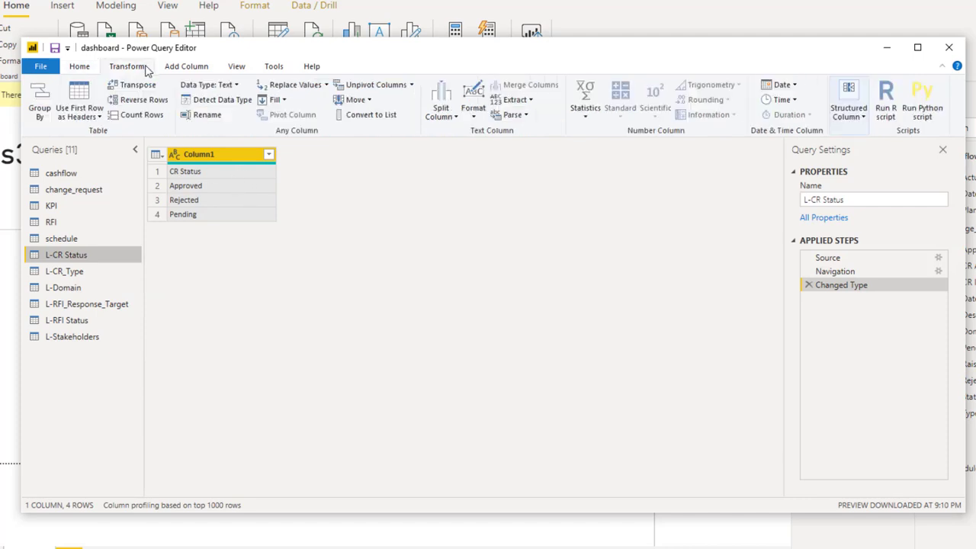
left_click(83, 107)
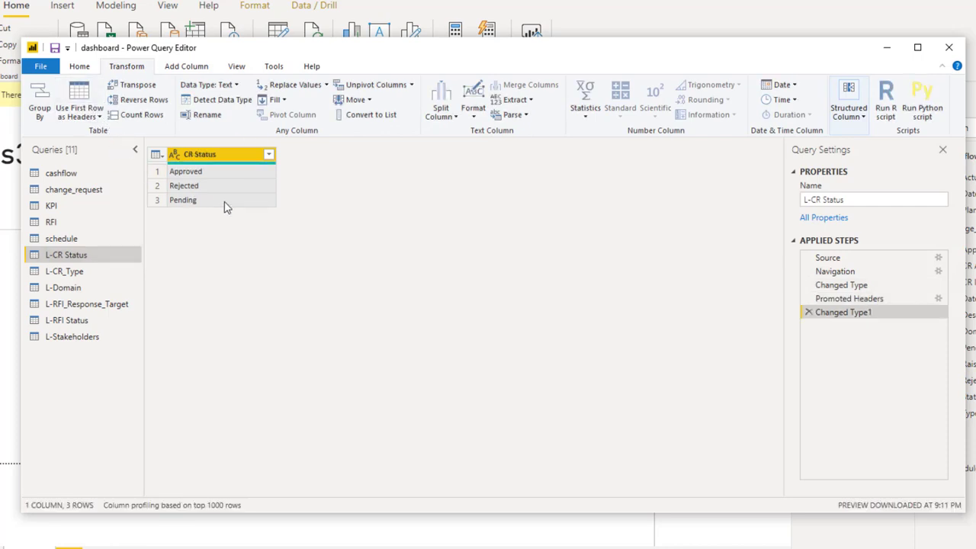
left_click(67, 272)
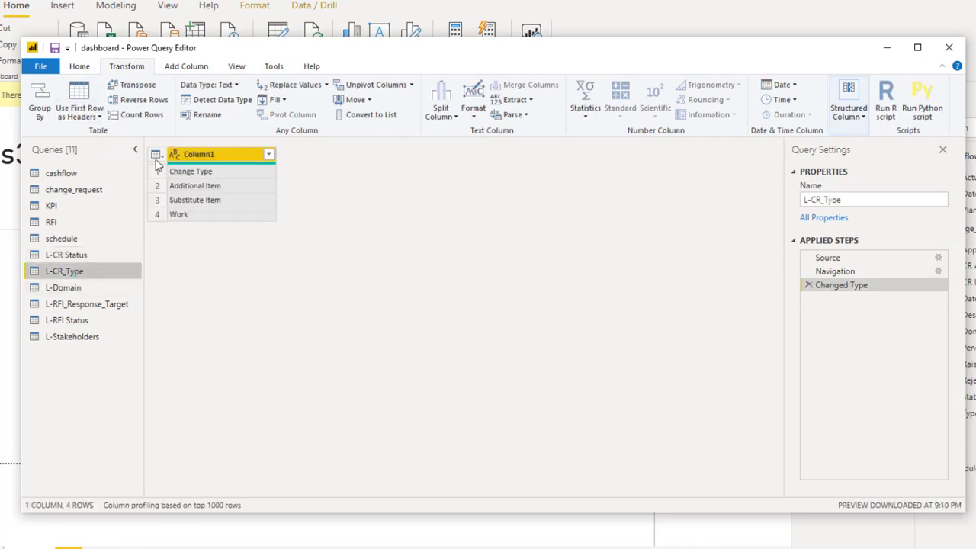
left_click(80, 99)
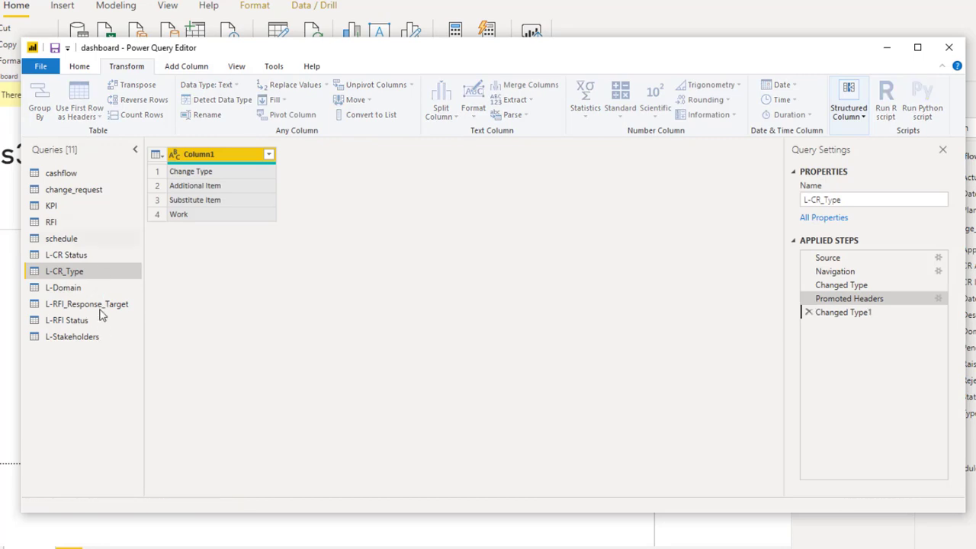
left_click(79, 288)
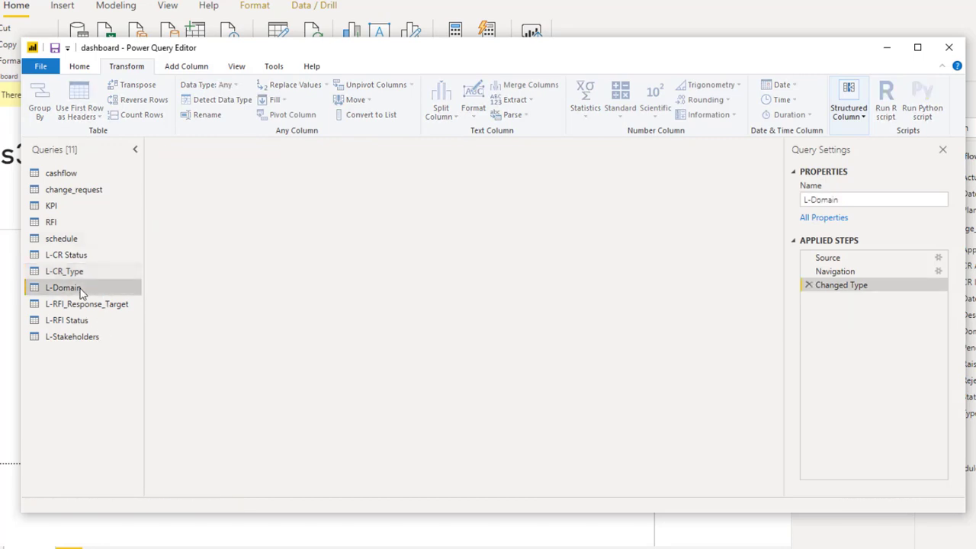
left_click(80, 110)
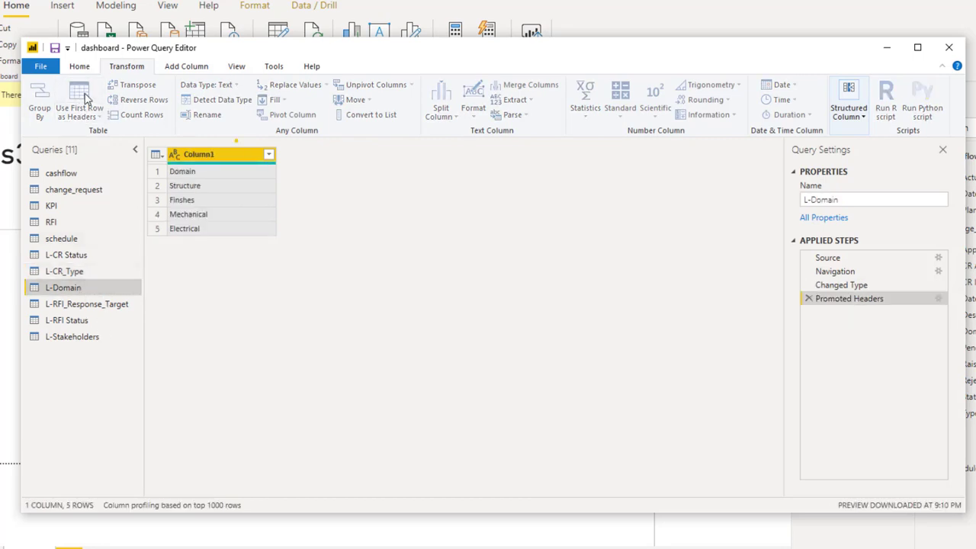
- Promote the first row to headers in the L-RFI Status and L-Stakeholders queries, and close and apply the query changes
left_click(104, 307)
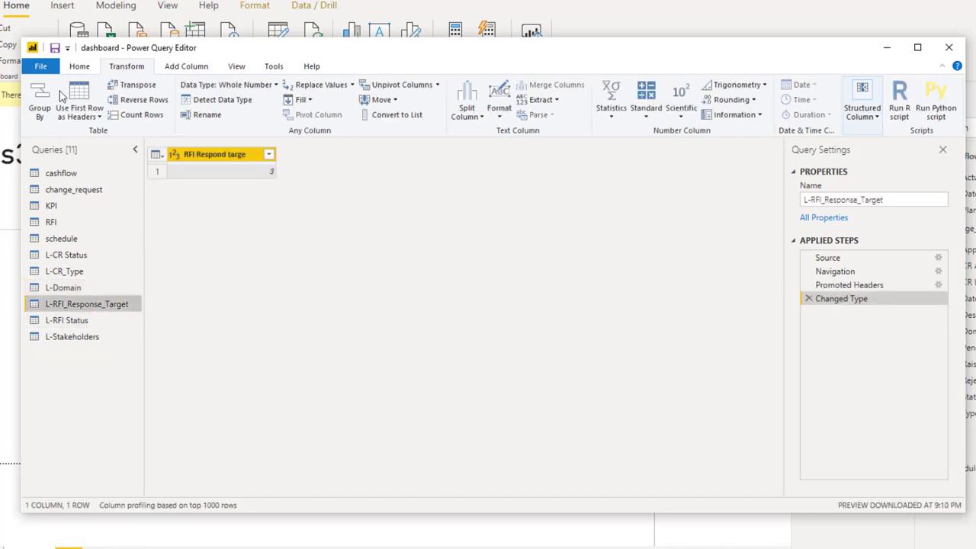
left_click(69, 321)
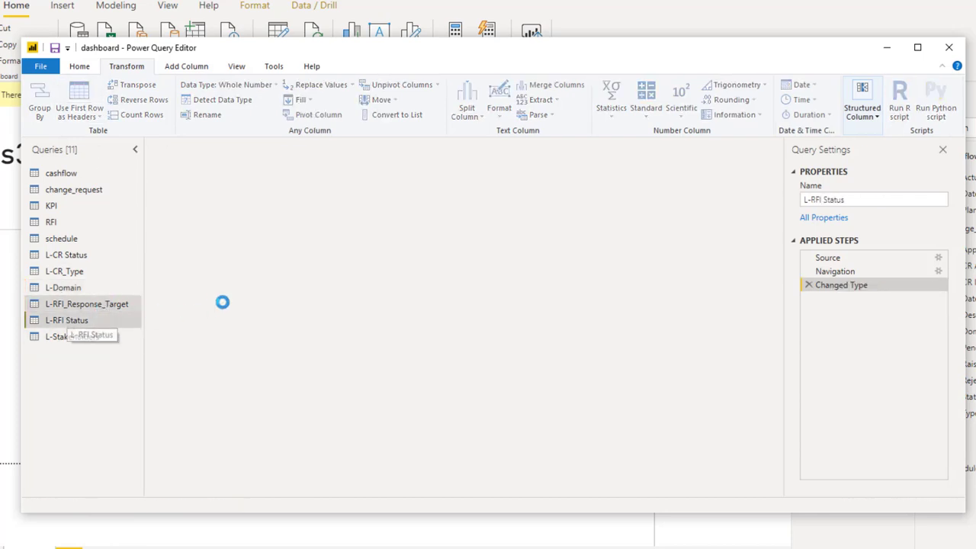
left_click(84, 91)
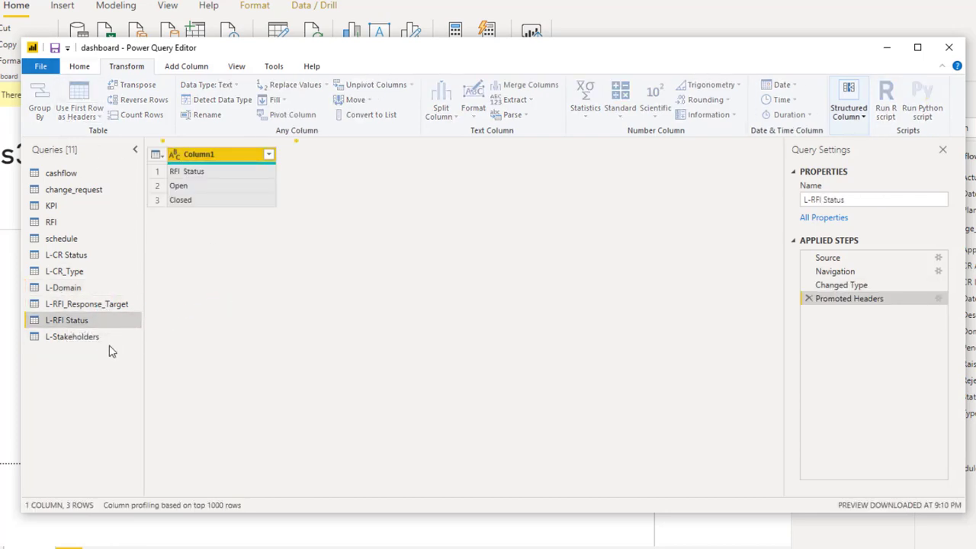
left_click(97, 340)
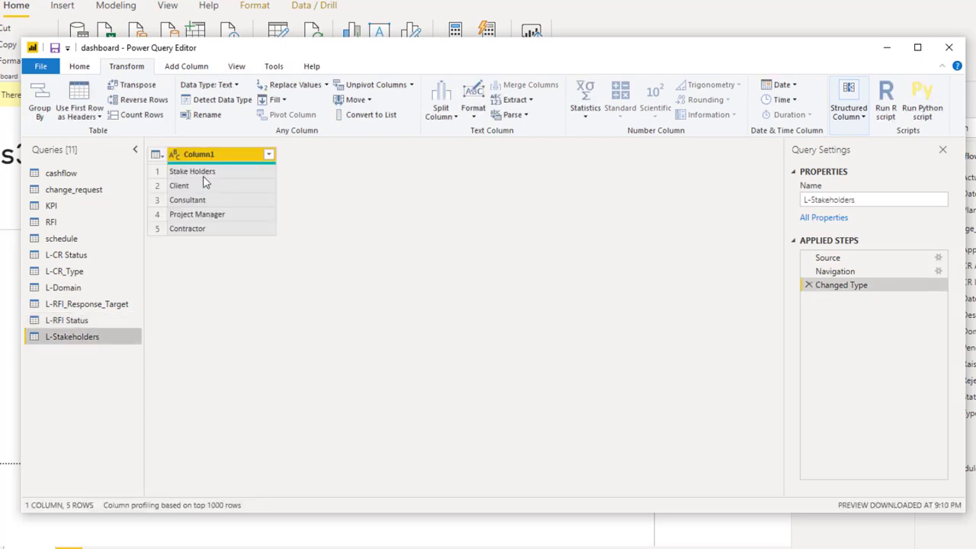
left_click(88, 97)
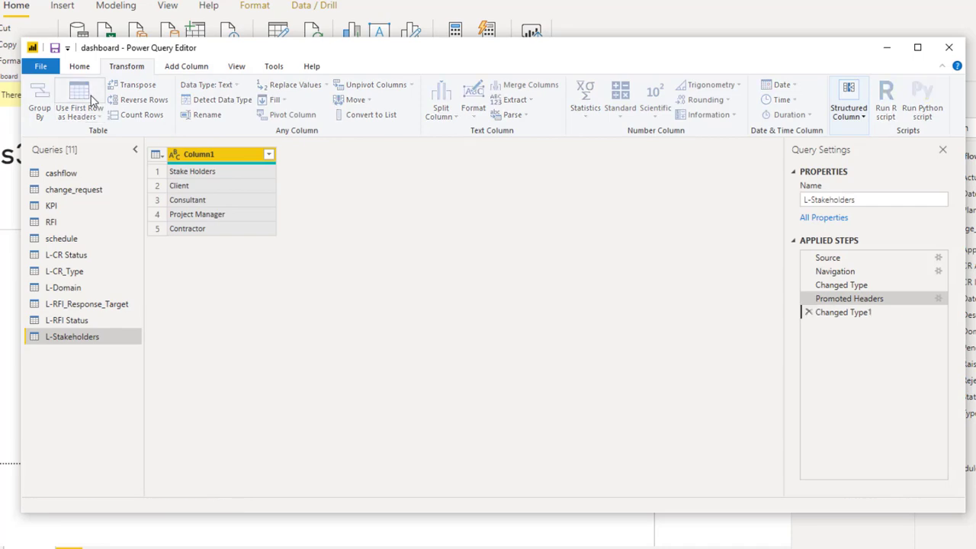
left_click(80, 67)
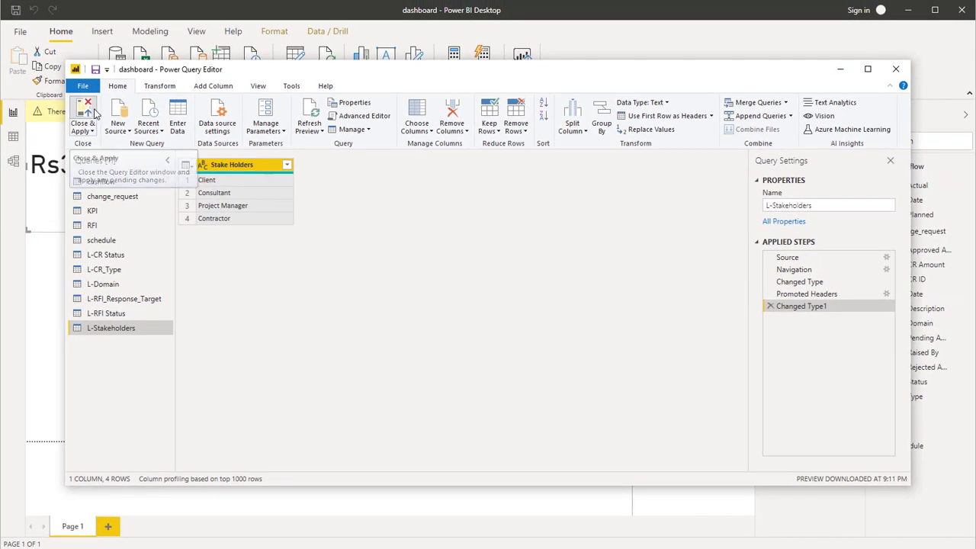
left_click(93, 112)
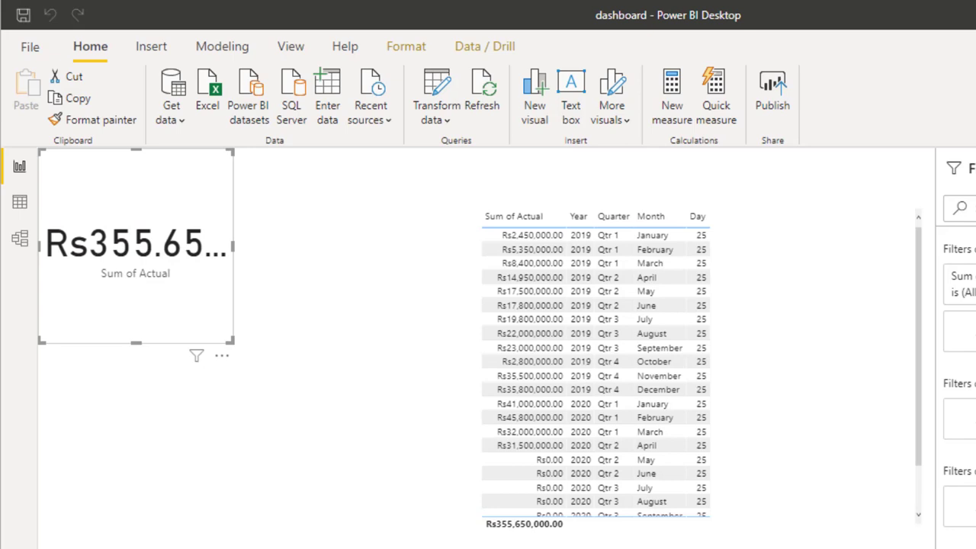
- Show the data model diagram and delete one of the two relationships connected to the L-Domain table
left_click(19, 246)
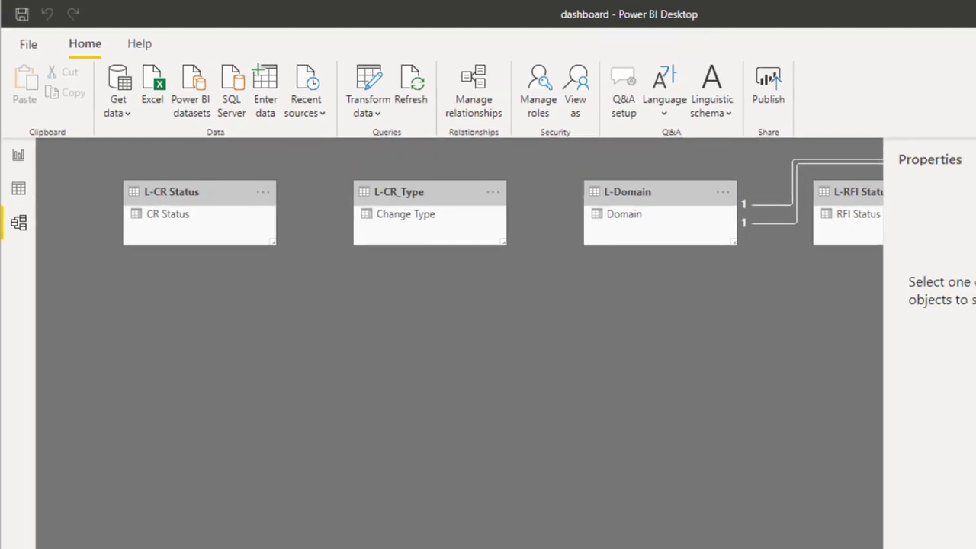
left_click_drag(289, 510, 209, 535)
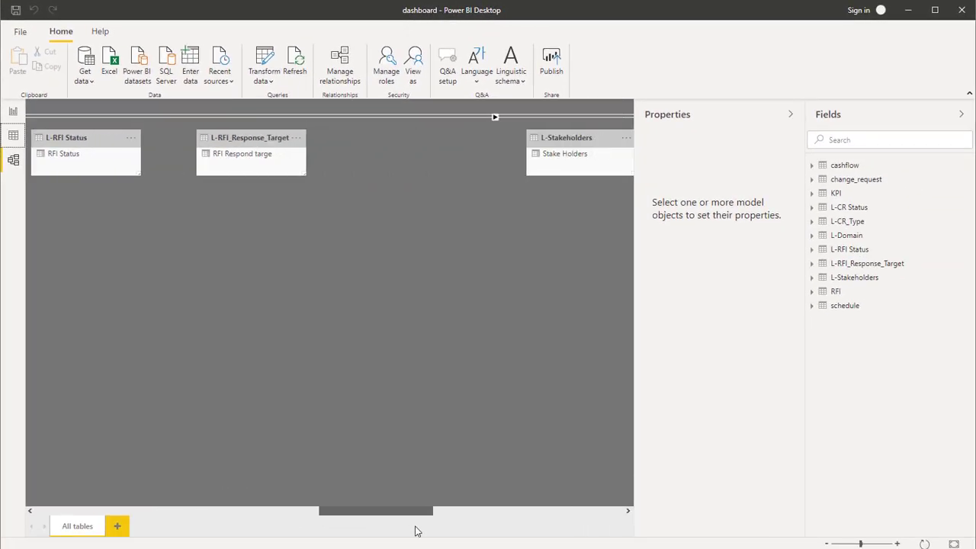
left_click_drag(288, 531, 329, 531)
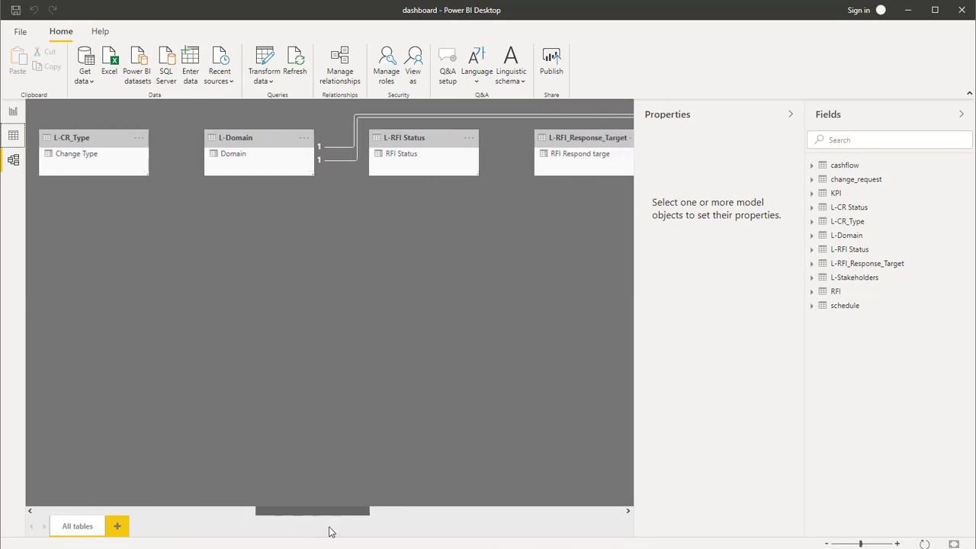
mouse_move(328, 531)
left_mouse_down()
mouse_move(545, 532)
mouse_move(214, 532)
mouse_move(342, 531)
mouse_move(297, 529)
mouse_move(316, 527)
left_mouse_up()
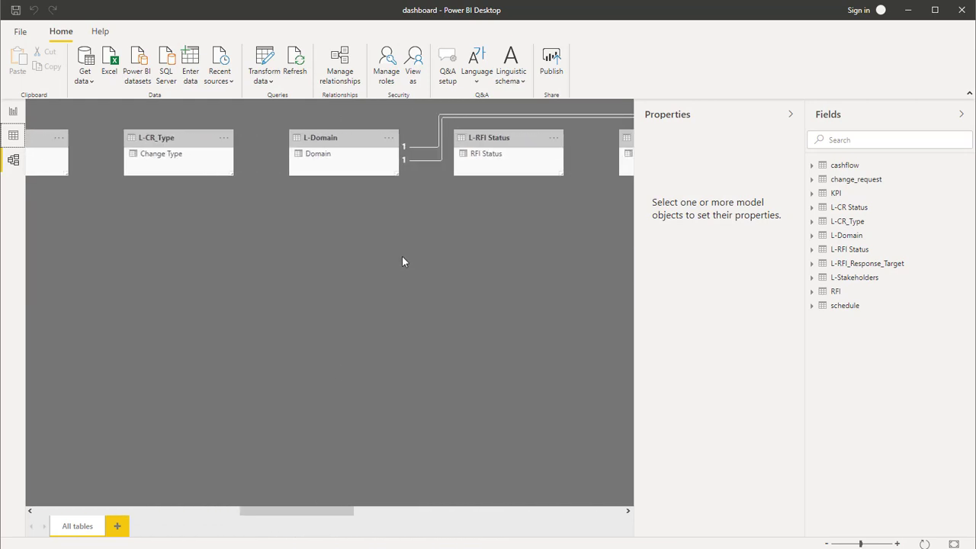
right_click(429, 151)
left_click(437, 155)
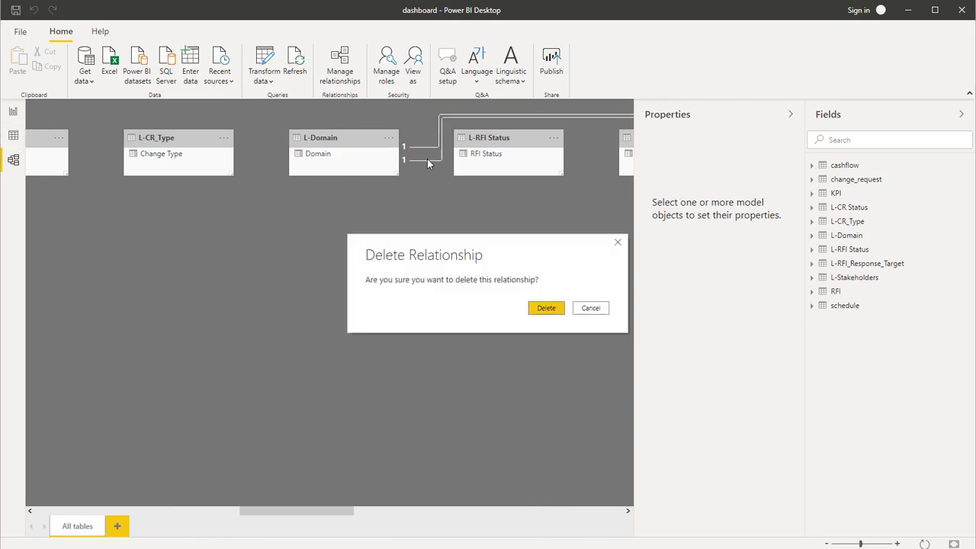
left_click(545, 308)
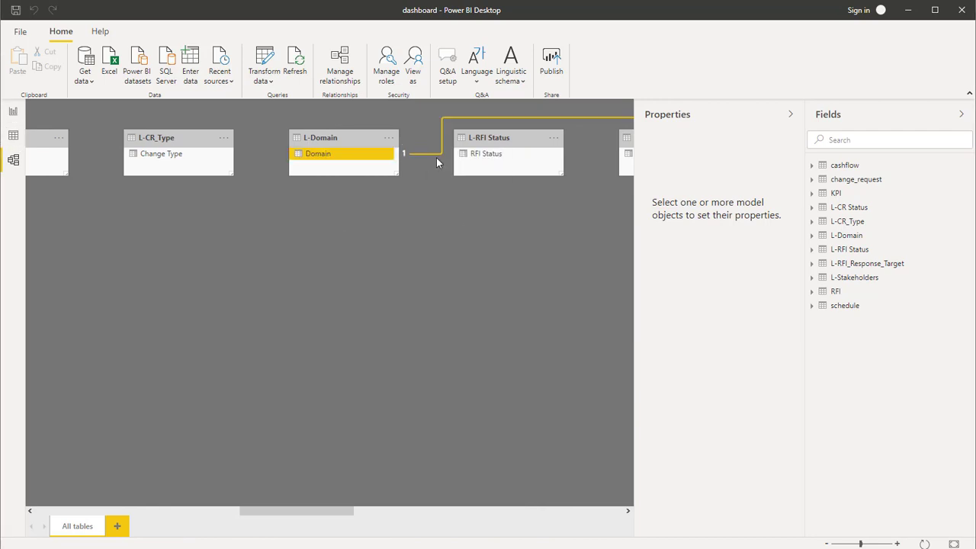
- Delete the remaining relationship connected to the L-Domain table in the model diagram
left_click(387, 141)
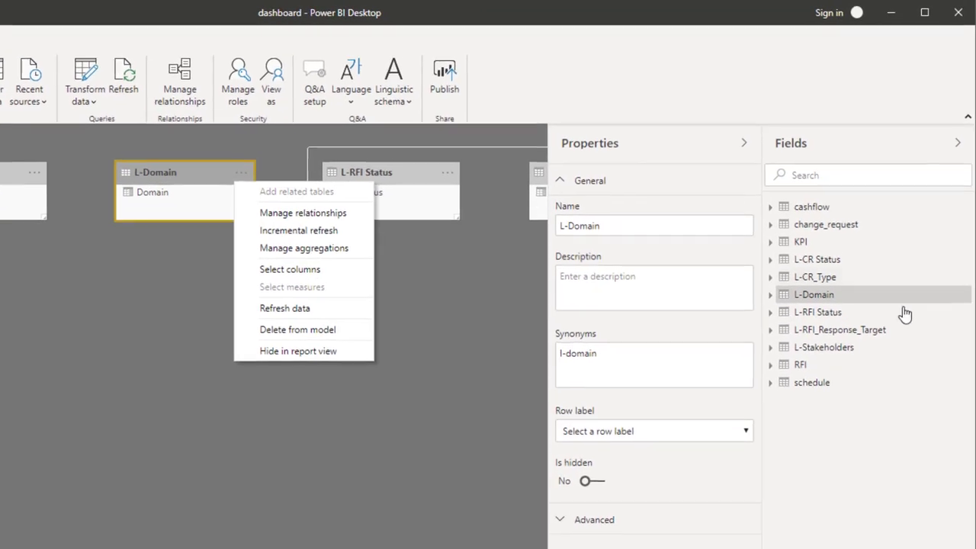
left_click(473, 372)
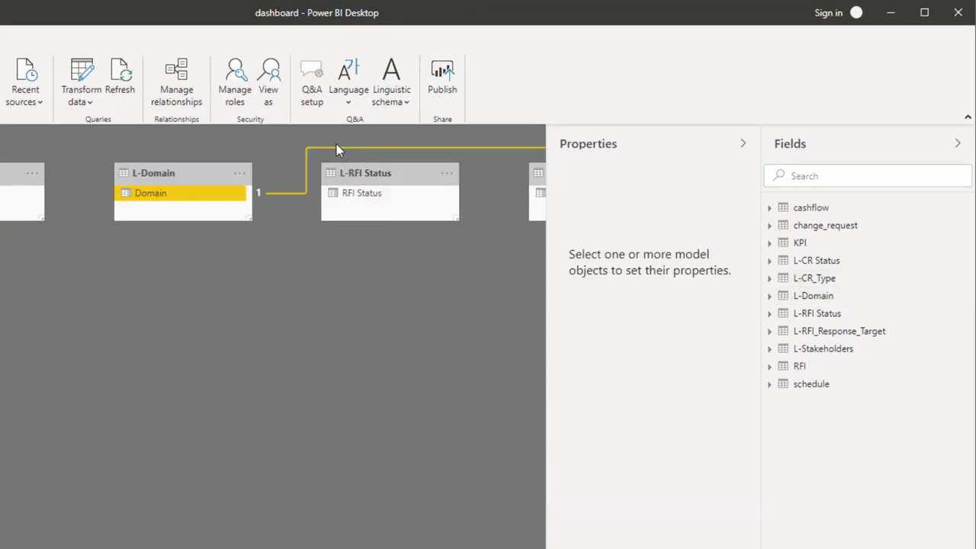
right_click(337, 145)
left_click(376, 156)
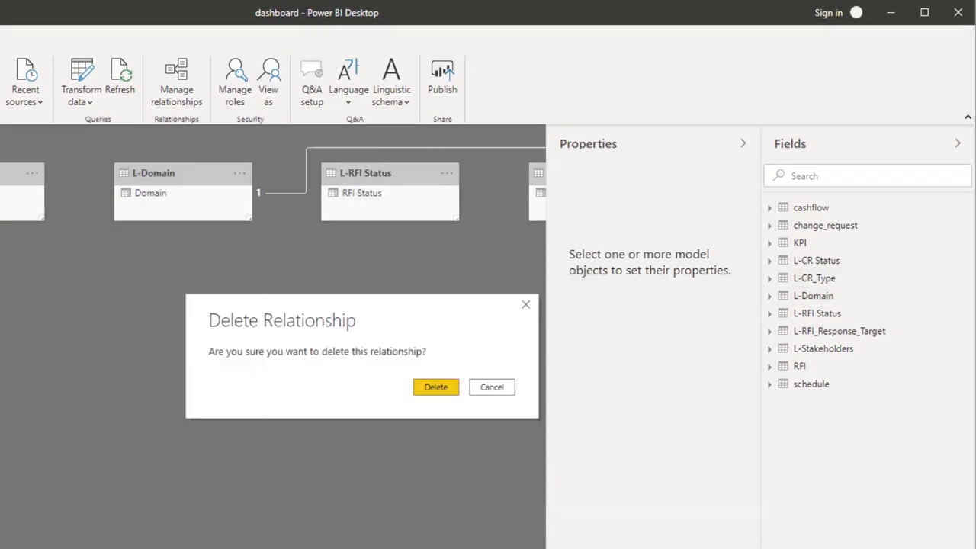
left_click(517, 330)
left_click_drag(246, 545, 280, 548)
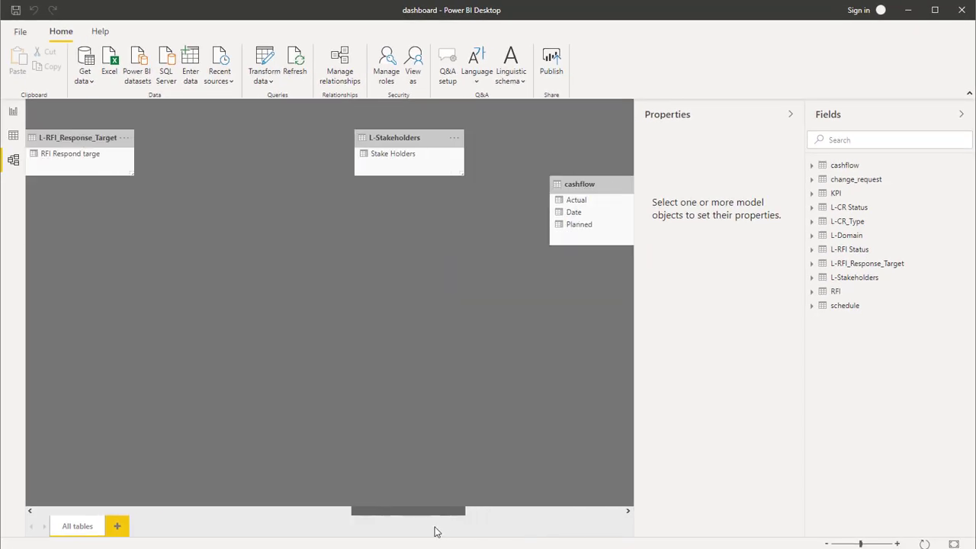
left_click_drag(326, 524, 113, 503)
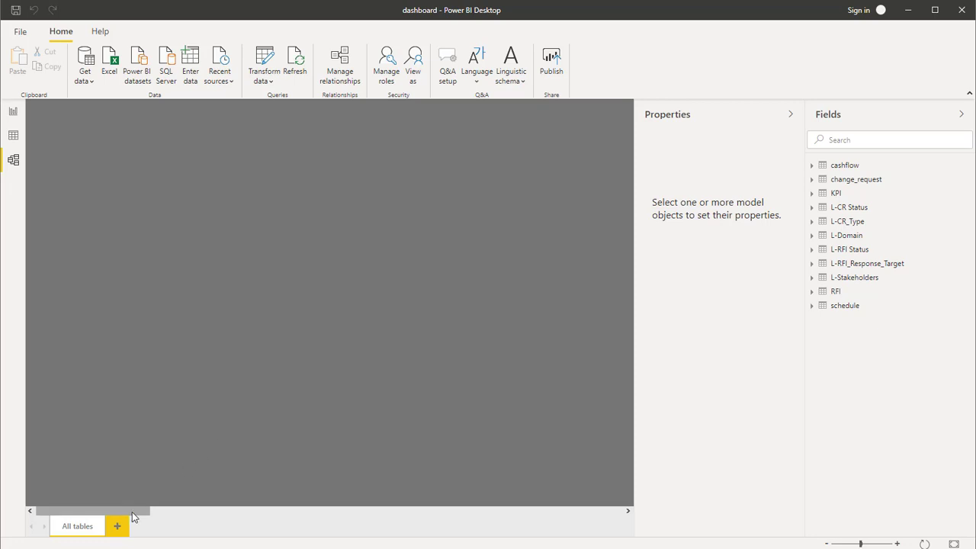
- Move the change_request and RFI tables side by side below the lookup tables in the model diagram
left_click_drag(140, 512, 536, 523)
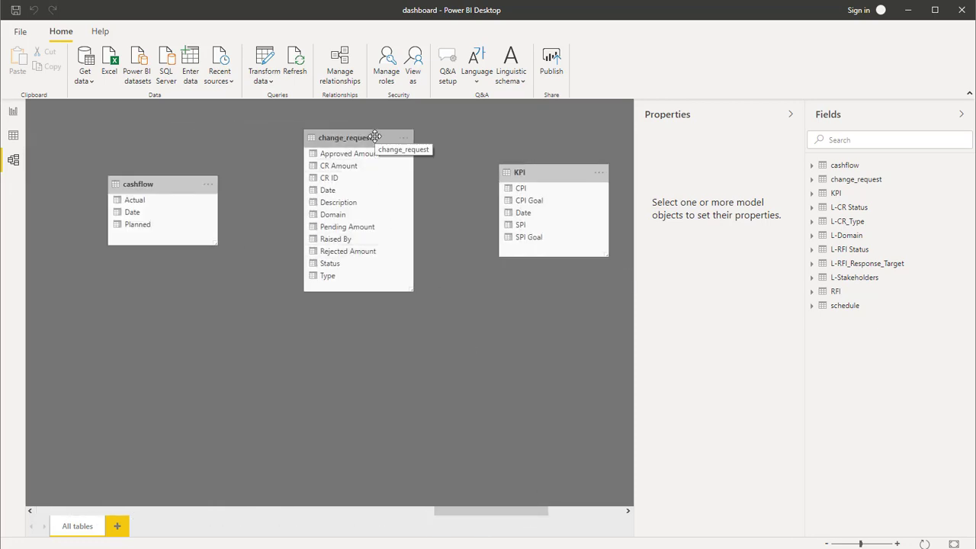
left_click_drag(375, 137, 79, 296)
left_click_drag(372, 511, 524, 508)
left_click_drag(509, 151, 51, 319)
left_click_drag(485, 513, 386, 514)
left_click_drag(603, 319, 327, 296)
- Move the KPI table next to the RFI table in the row below the lookup tables
left_click_drag(363, 510, 516, 529)
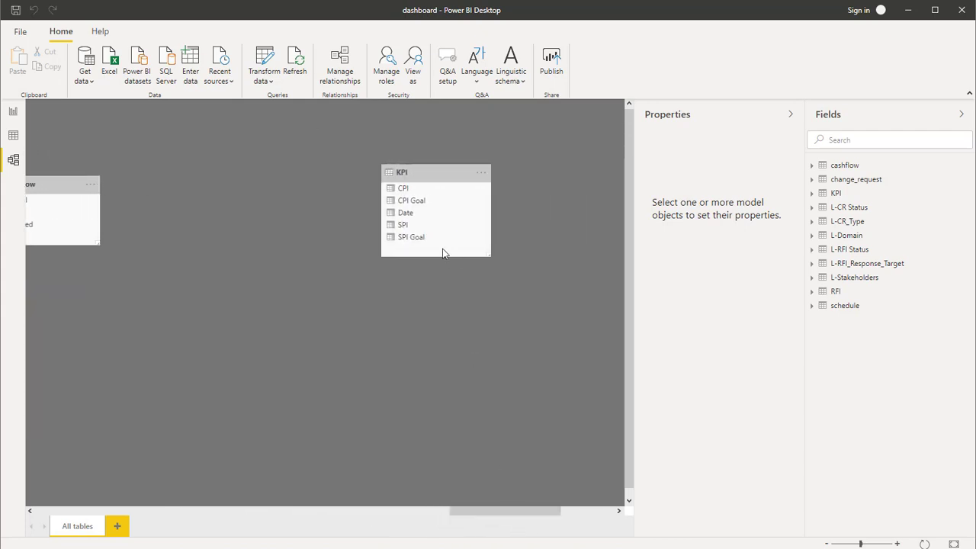
left_click_drag(427, 169, 161, 373)
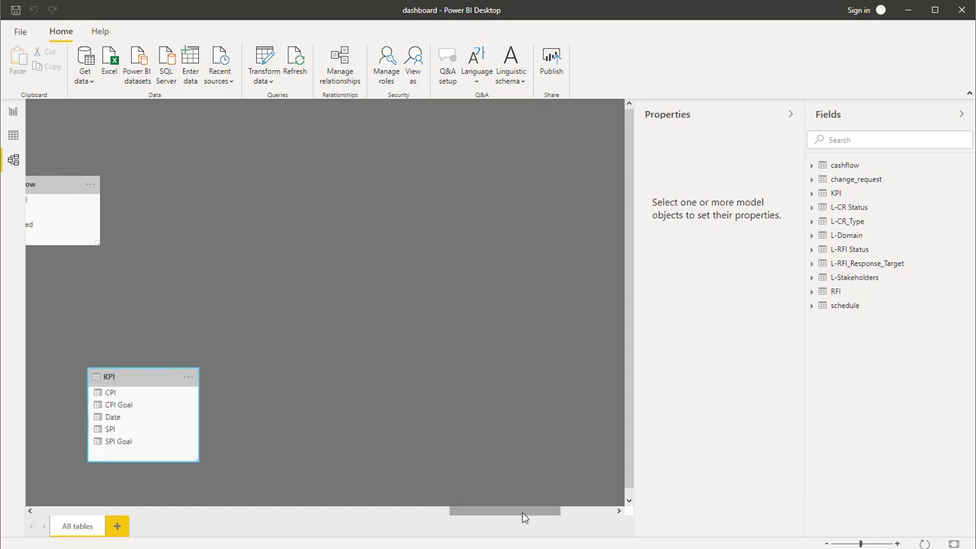
left_click_drag(522, 512, 433, 512)
left_click_drag(619, 376, 83, 327)
left_click_drag(461, 515, 398, 513)
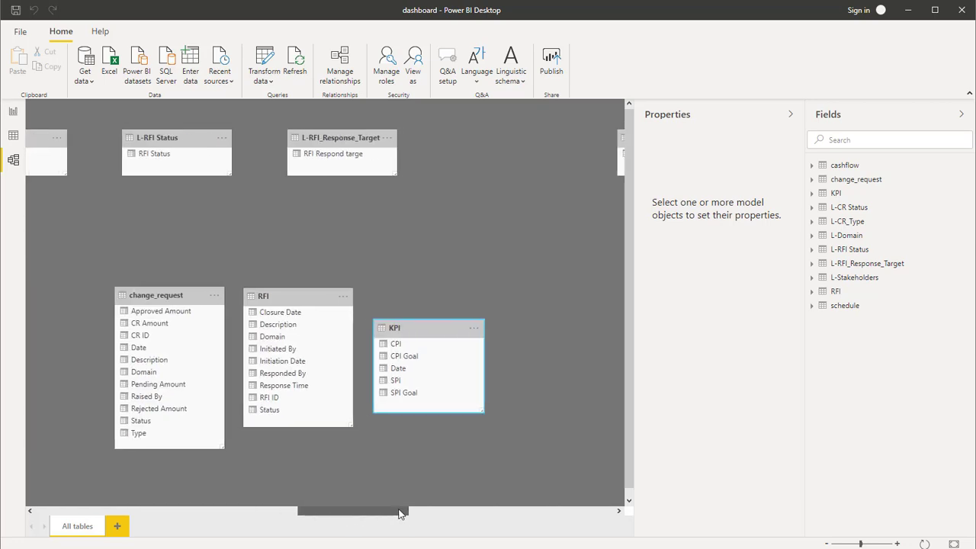
mouse_move(436, 324)
left_mouse_down()
mouse_move(435, 333)
mouse_move(439, 305)
left_mouse_up()
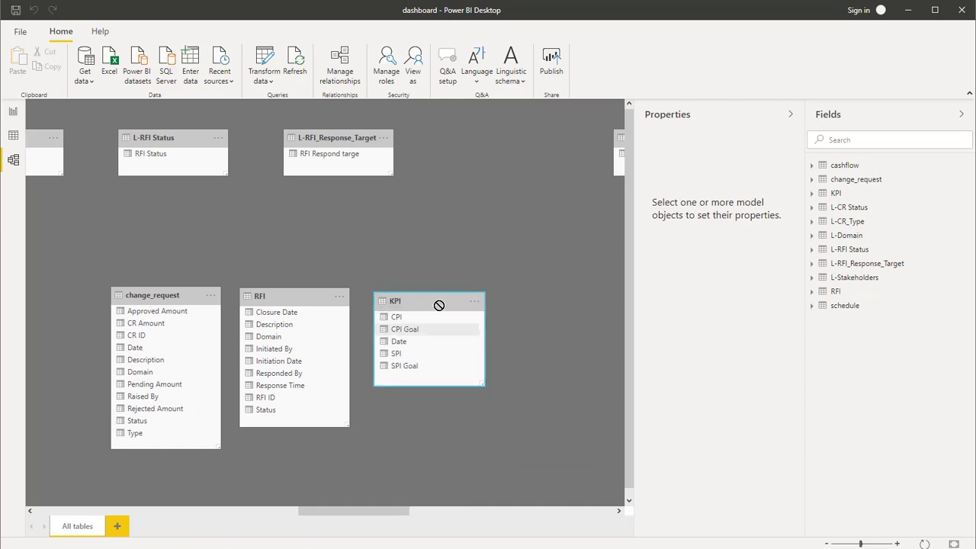
- Move the cashflow table into the lower row next to the KPI table
left_click_drag(375, 515, 471, 514)
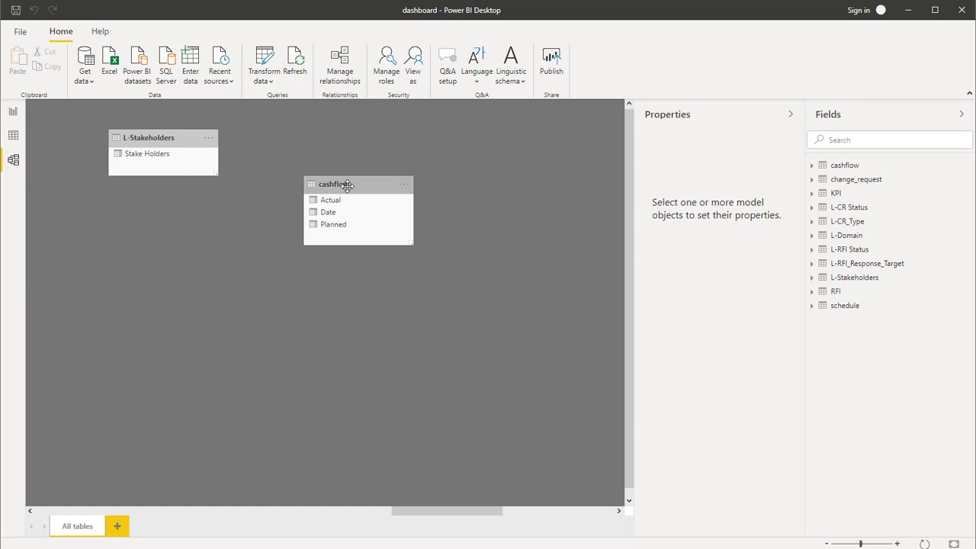
left_click_drag(350, 183, 157, 321)
left_click_drag(472, 509, 407, 509)
left_click_drag(495, 320, 391, 299)
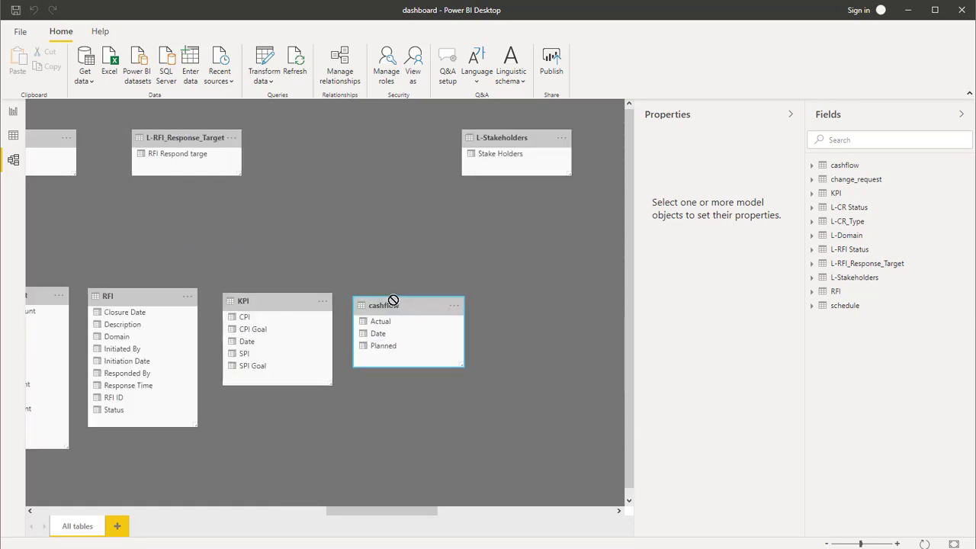
- Place the schedule table in the lower row beside KPI, with cashflow directly below the KPI table
left_click_drag(382, 515, 556, 516)
left_click_drag(548, 155, 155, 334)
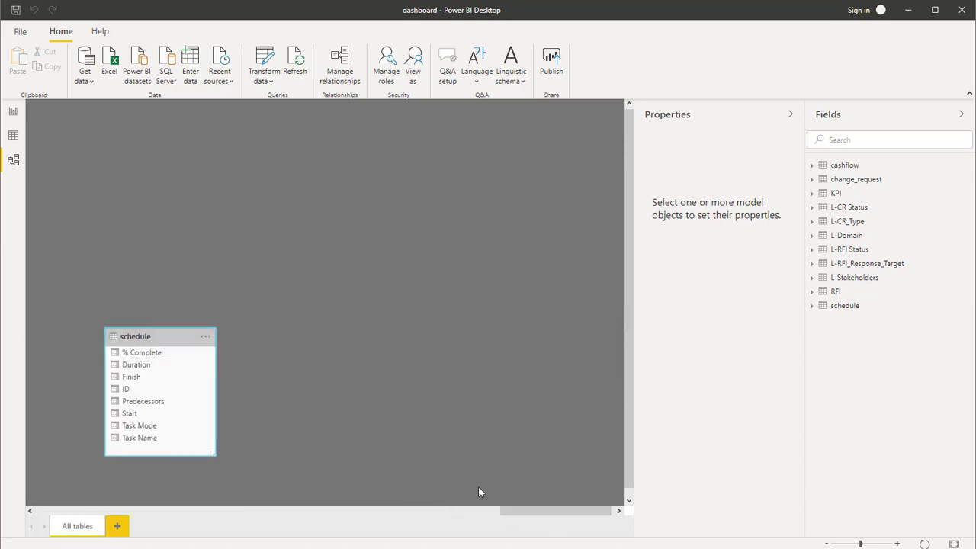
left_click_drag(516, 516, 320, 516)
left_click_drag(435, 338, 484, 299)
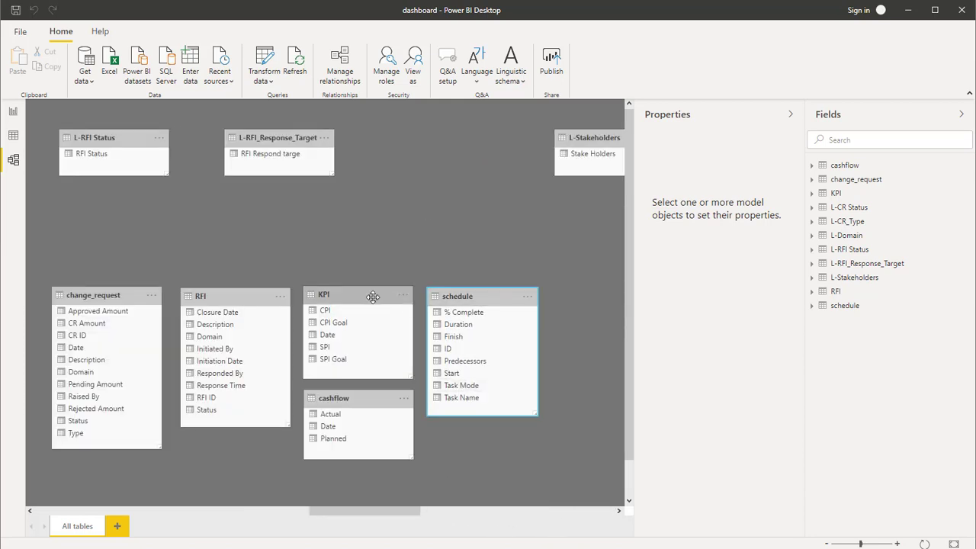
left_click_drag(374, 297, 373, 299)
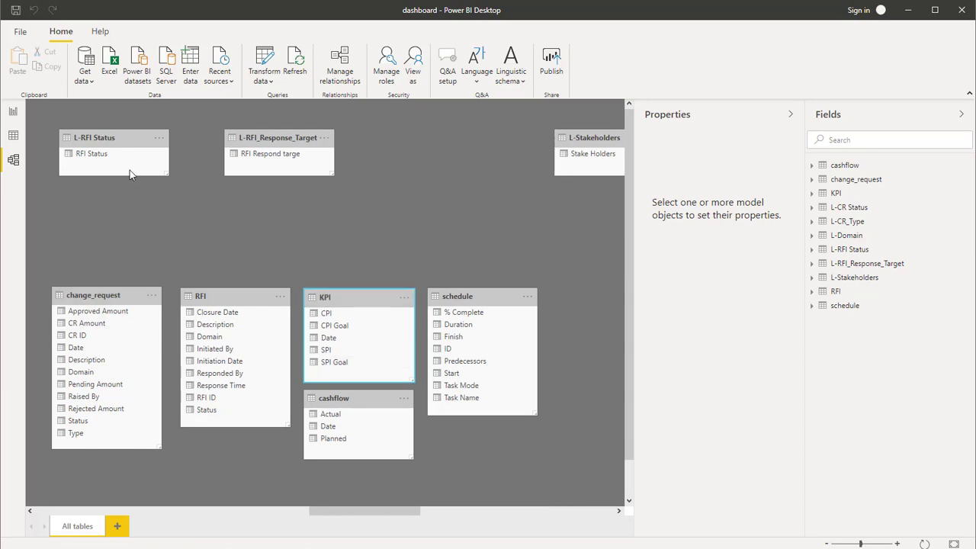
- Arrange the six lookup tables in two aligned rows of three above the change_request, RFI and KPI tables
left_click_drag(110, 153, 135, 148)
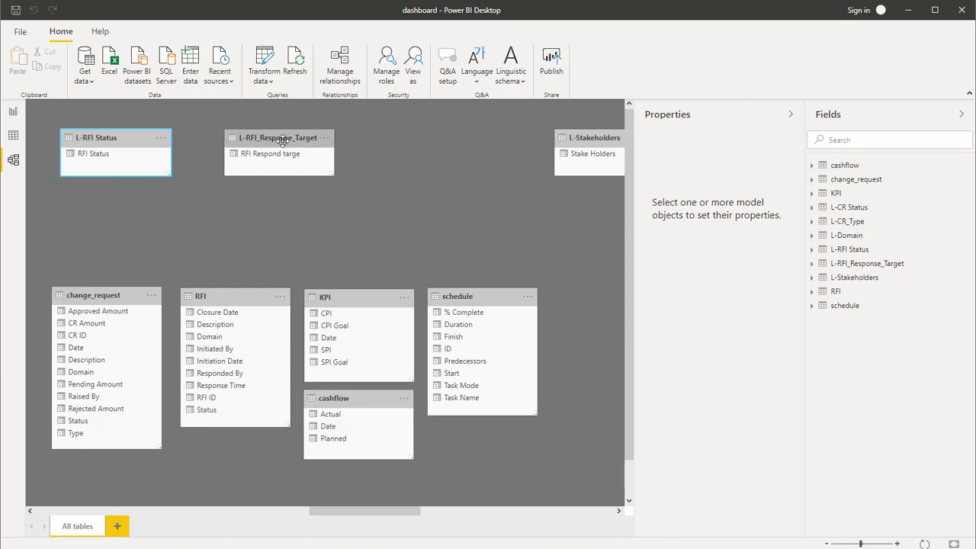
left_click_drag(282, 138, 252, 138)
left_click_drag(589, 138, 357, 139)
left_click_drag(401, 512, 640, 524)
left_click_drag(124, 163, 508, 207)
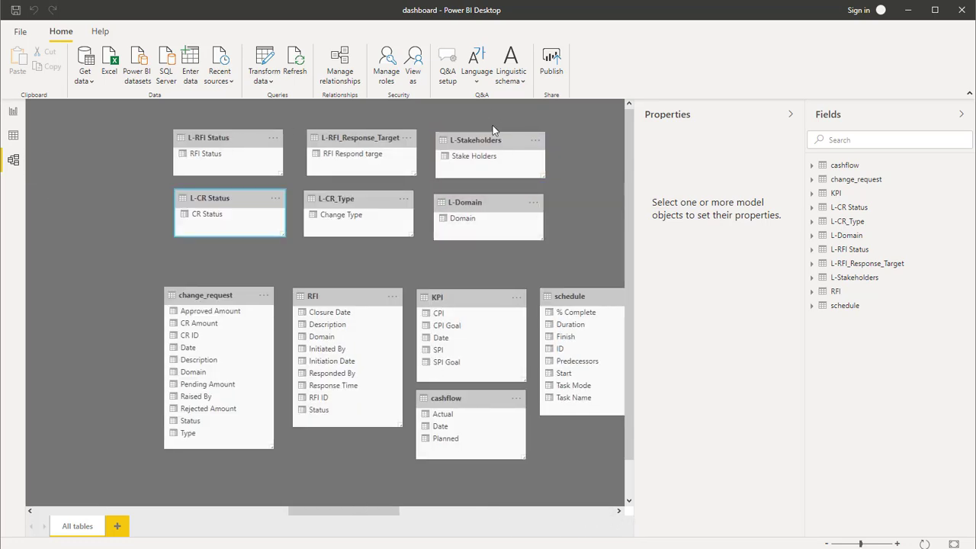
left_click_drag(493, 138, 489, 136)
left_click_drag(498, 202, 495, 206)
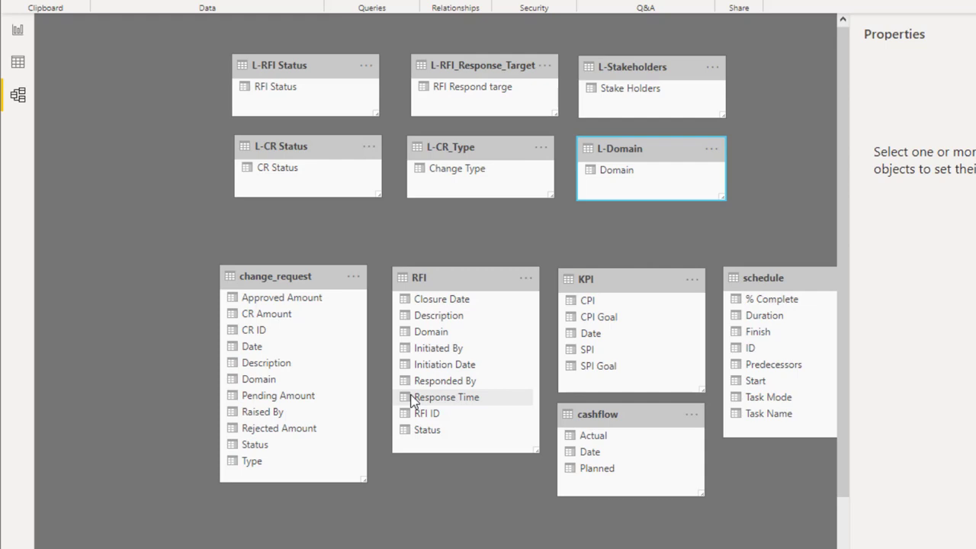
- Relate the Domain column of L-Domain to the Domain columns of the change_request and RFI tables
left_click(532, 256)
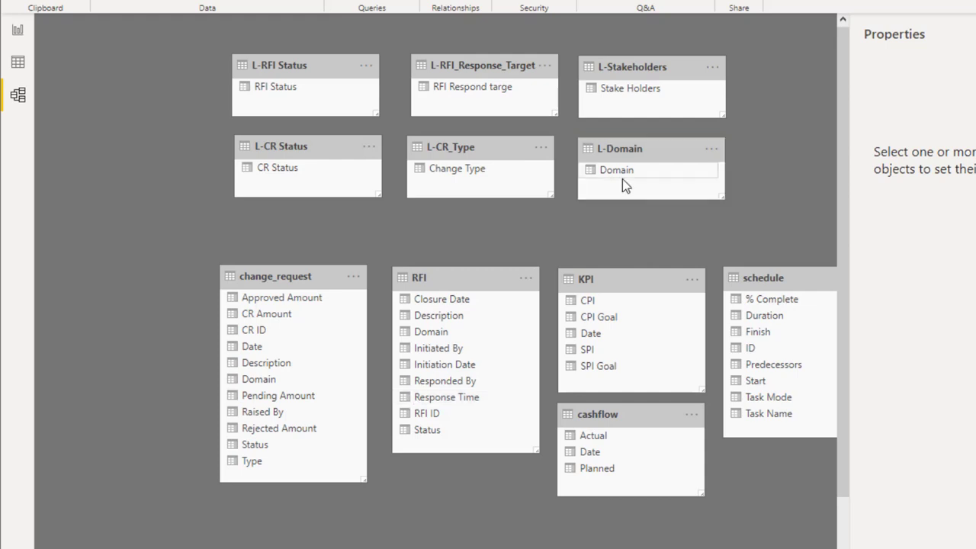
left_click_drag(619, 177, 258, 390)
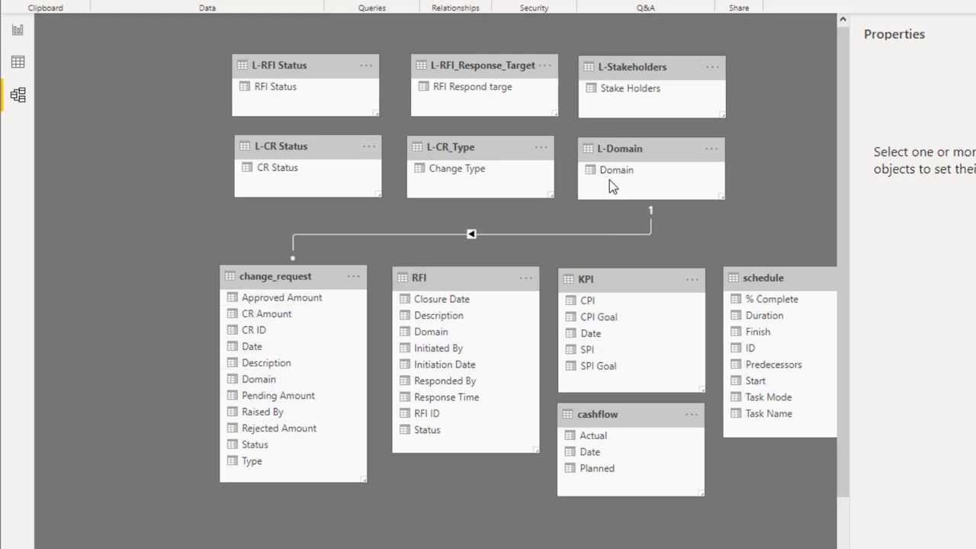
left_click_drag(609, 179, 428, 335)
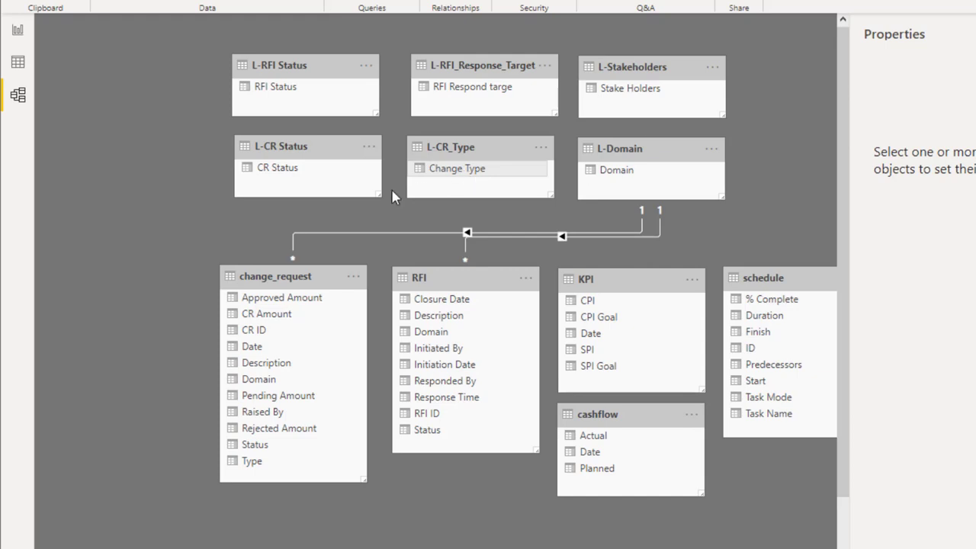
- Relate Change Type to Type and CR Status to Status in change_request, and link L-Stakeholders to change_request and L-RFI Status to RFI
left_click(271, 465)
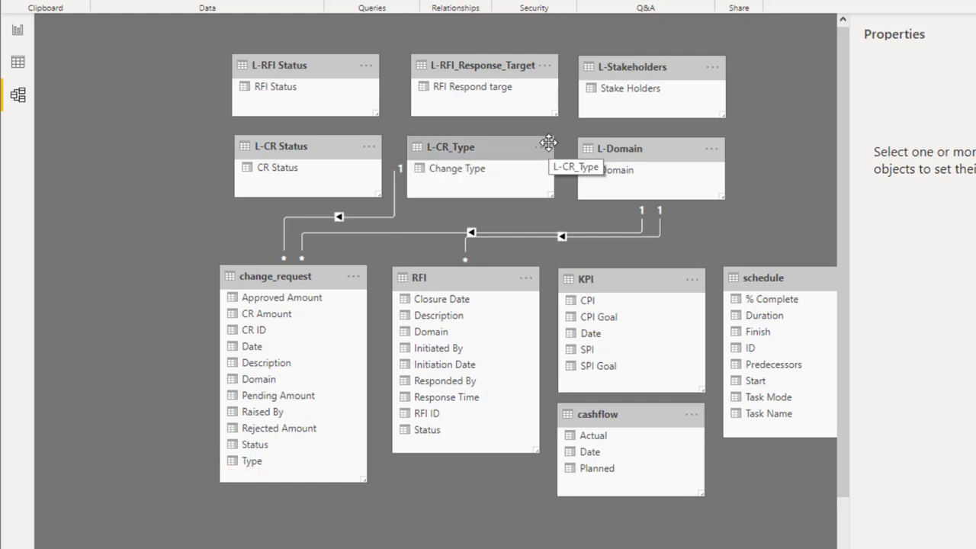
left_click_drag(276, 168, 283, 359)
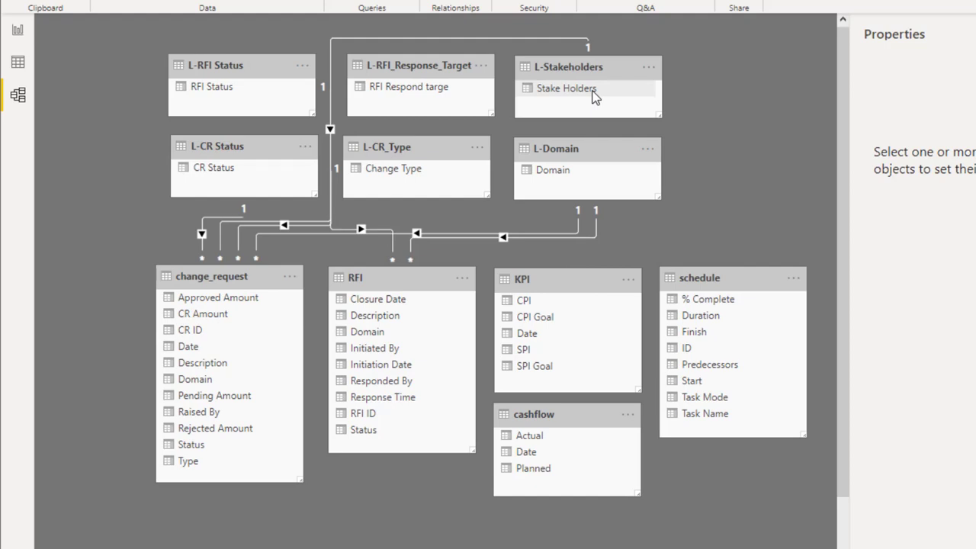
- Relate Stake Holders in L-Stakeholders to both the Initiated By and Responded By columns of the RFI table
left_click_drag(587, 91, 390, 348)
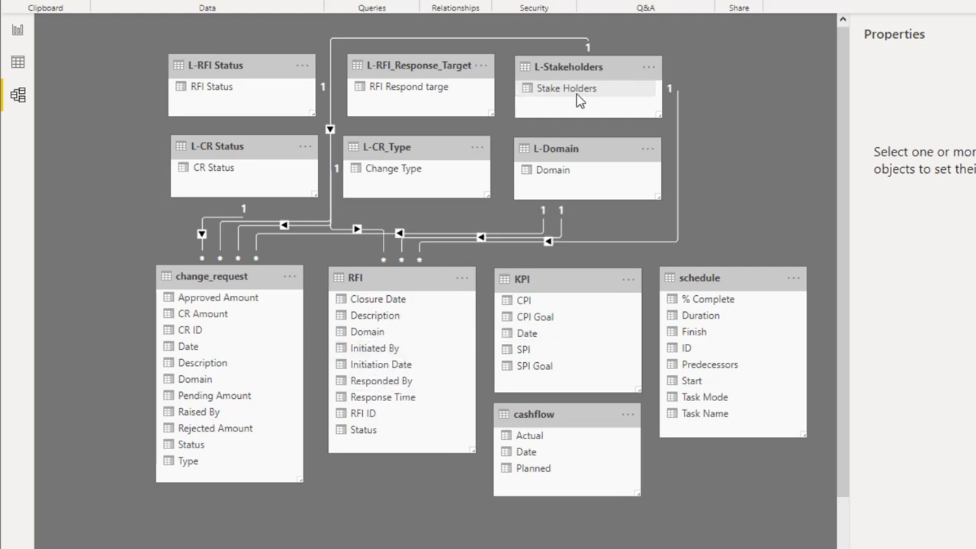
left_click_drag(575, 89, 392, 387)
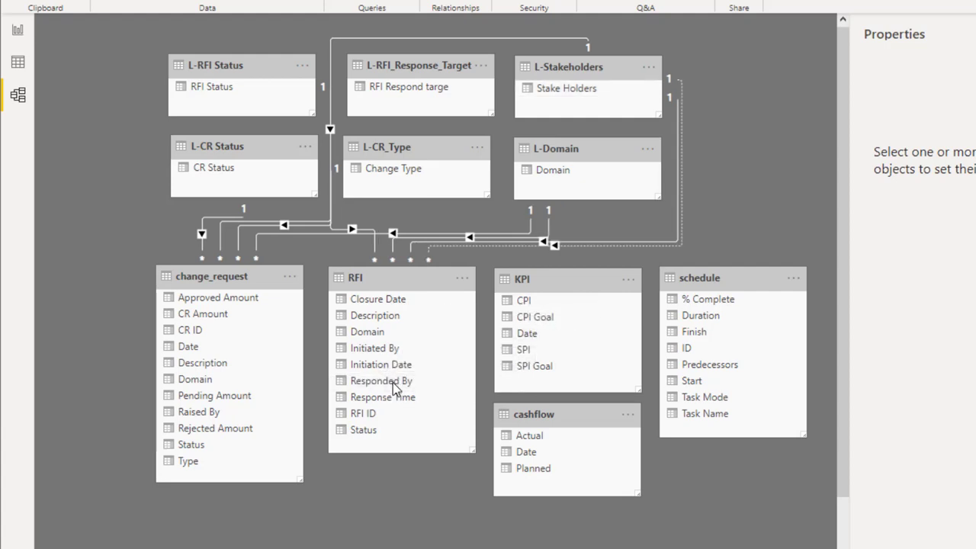
mouse_move(660, 246)
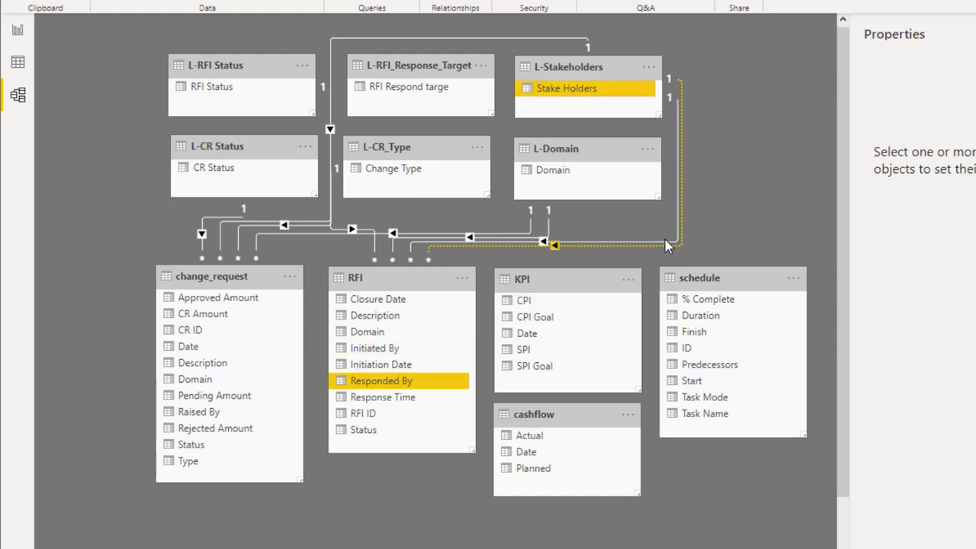
- Reposition change_request and RFI further below the lookups, and regroup the cashflow, KPI and schedule tables beside them
left_click_drag(193, 272, 145, 348)
left_click_drag(373, 278, 327, 345)
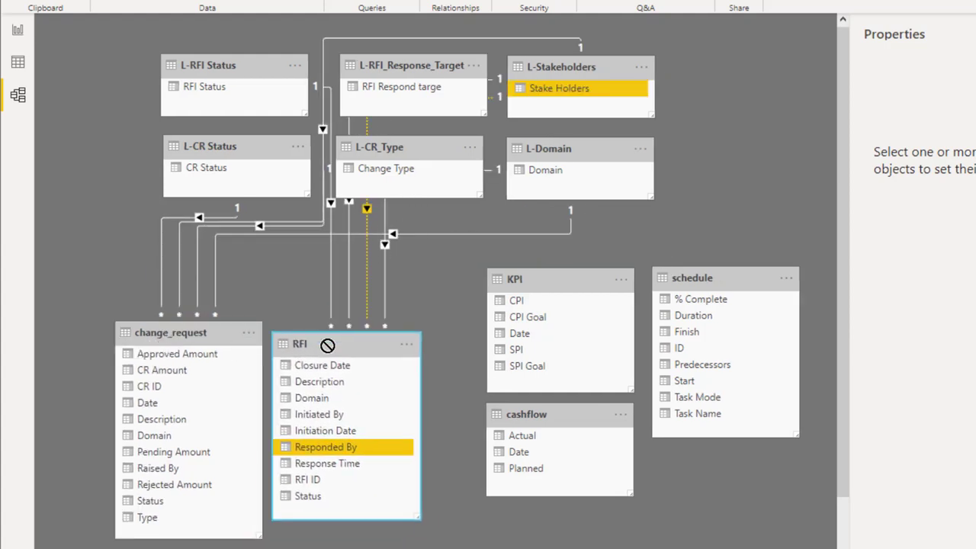
left_click_drag(556, 283, 769, 473)
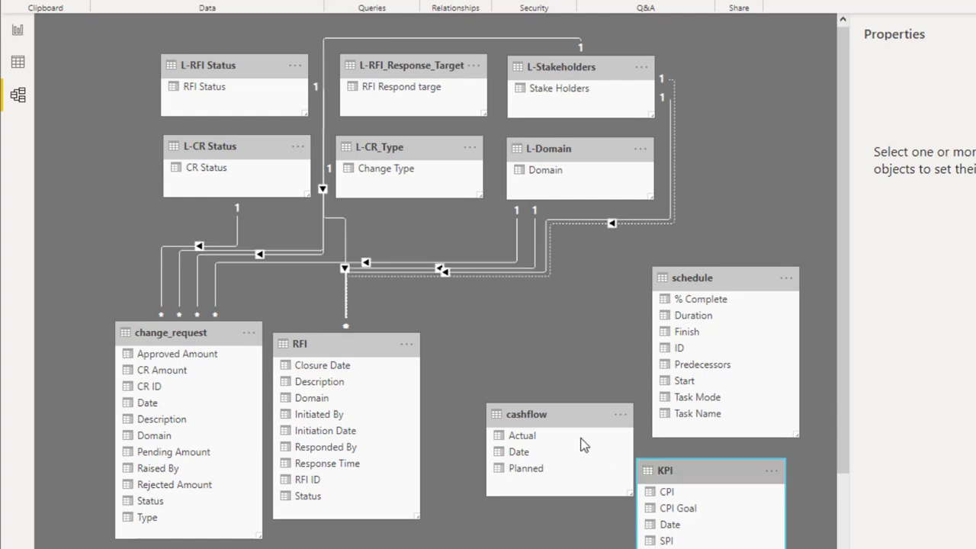
left_click_drag(529, 414, 492, 425)
left_click_drag(697, 468, 695, 457)
left_click_drag(724, 282, 655, 296)
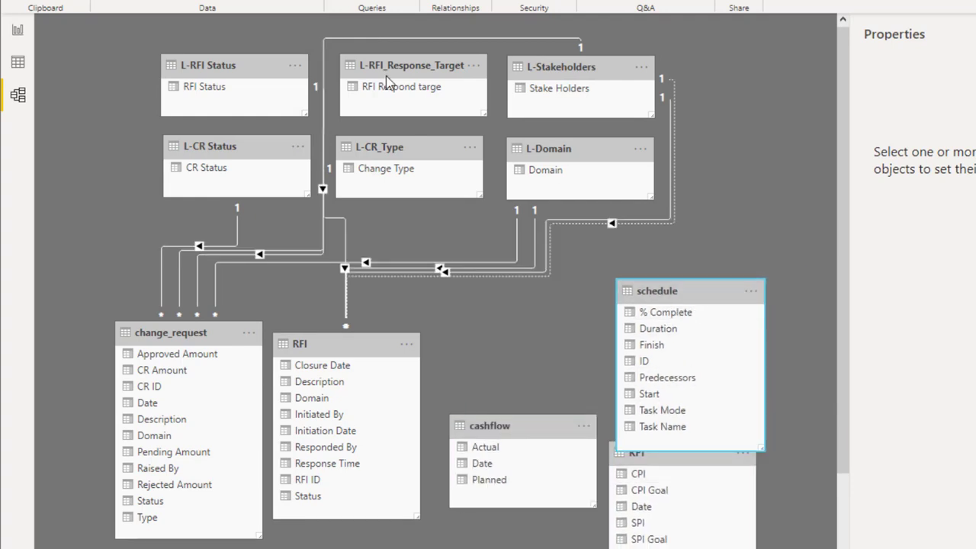
- Rearrange the lookup tables, placing L-CR_Type and L-CR Status above change_request and L-RFI Status near RFI, to separate the relationship lines
left_click_drag(254, 147, 214, 157)
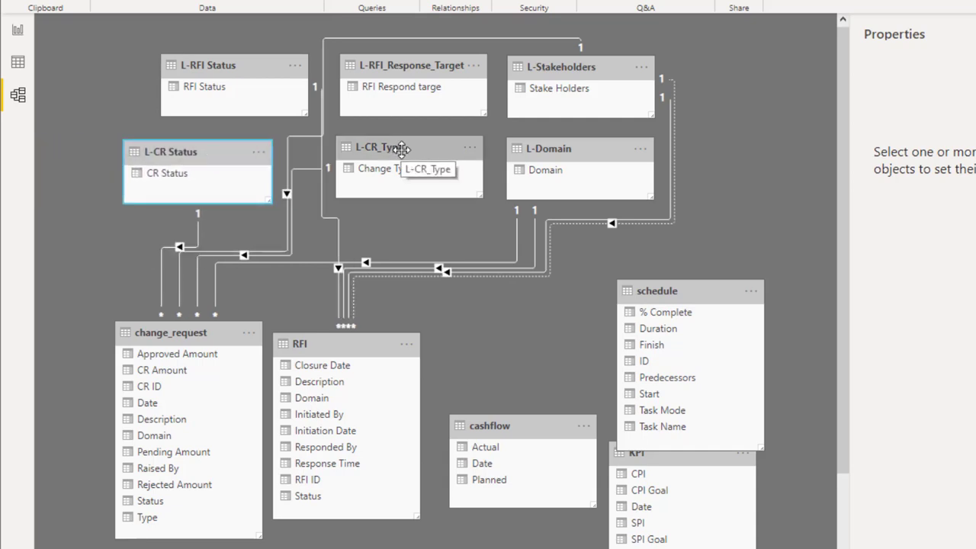
left_click_drag(404, 153, 114, 223)
left_click_drag(90, 134, 131, 233)
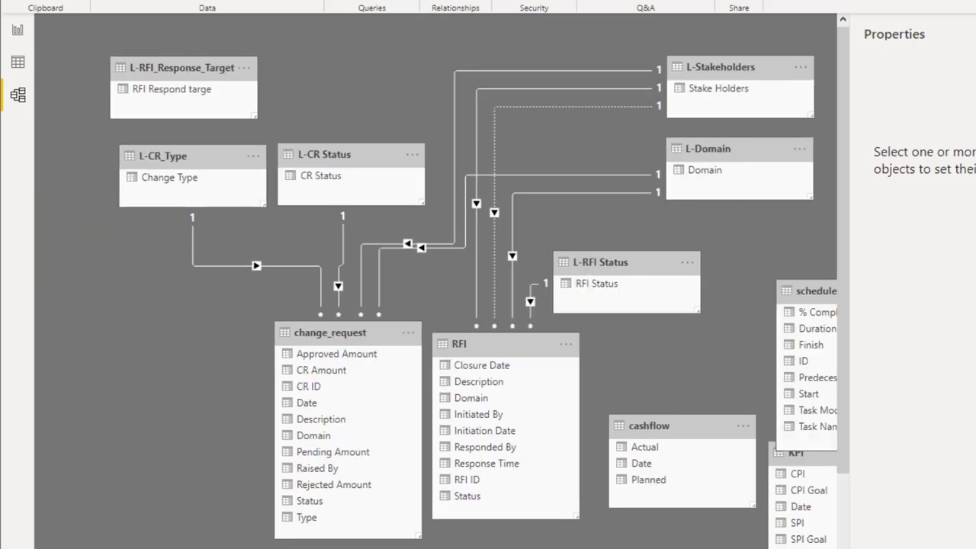
scroll(435, 305, "right", 3)
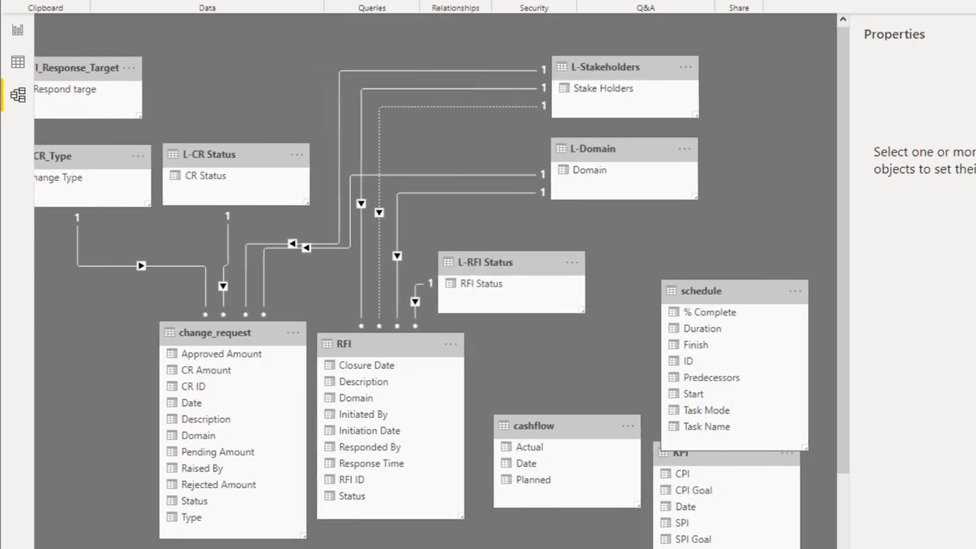